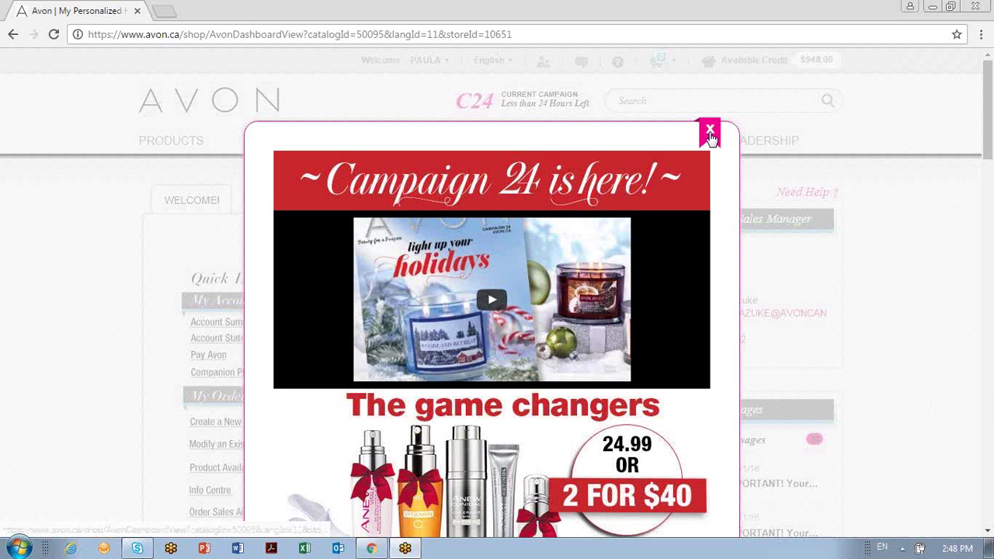
Step: Dismiss the campaign announcement and start a new order for the current campaign C24, continuing to item entry
left_click(709, 134)
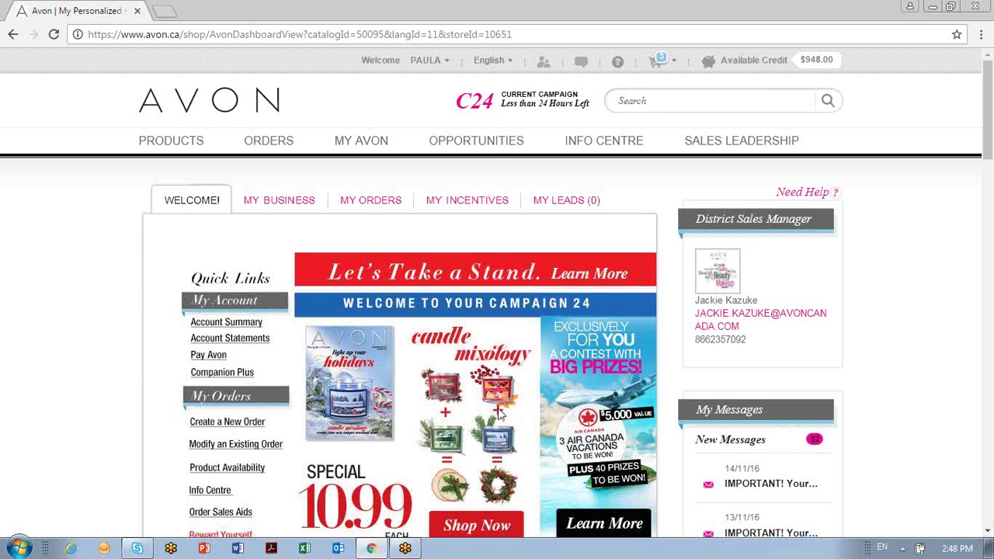
mouse_move(269, 141)
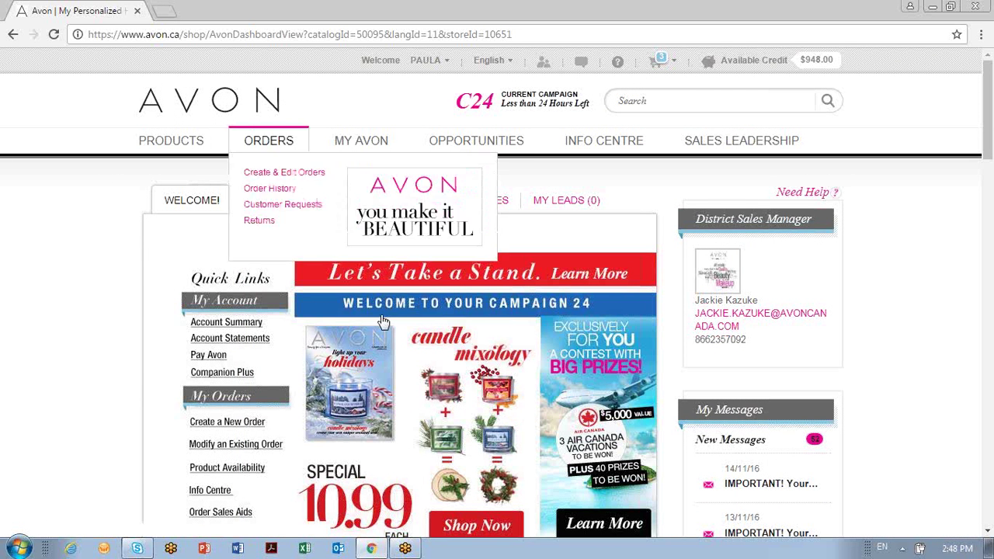
left_click(279, 175)
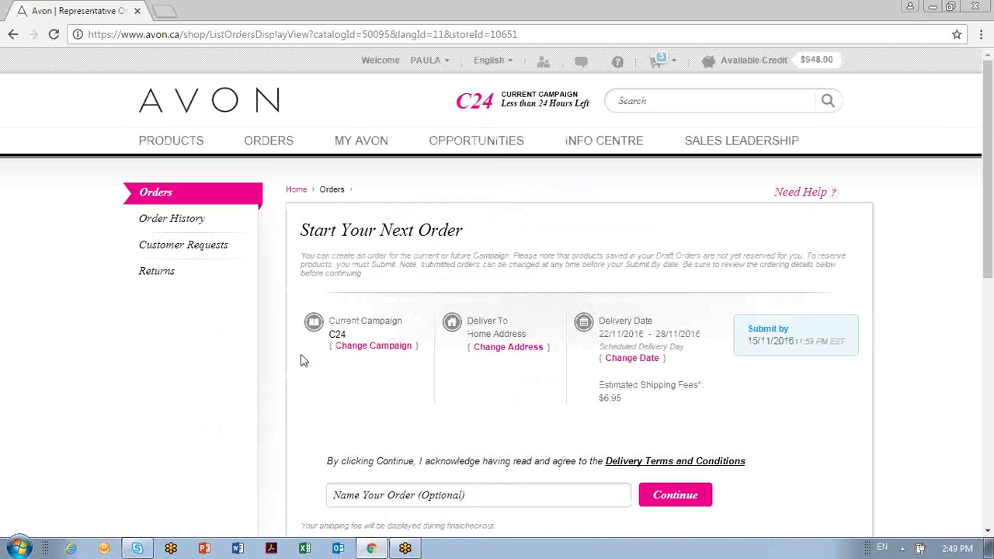
scroll(486, 415, "down", 2)
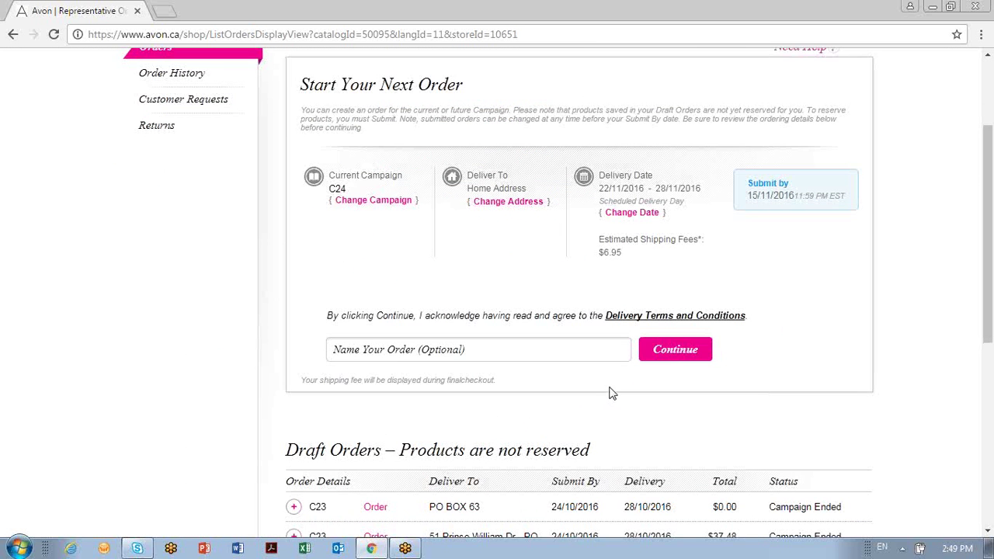
left_click(669, 352)
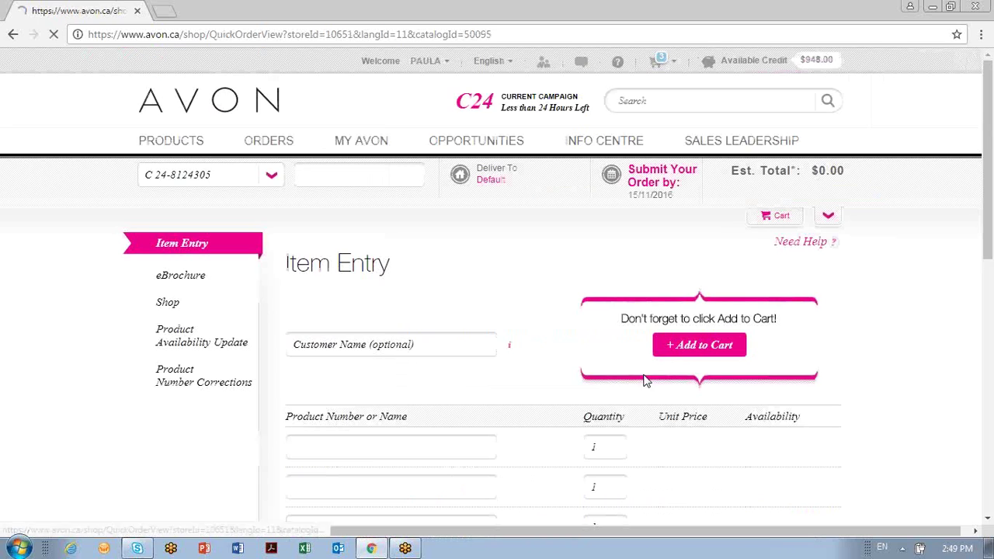
scroll(379, 411, "down", 1)
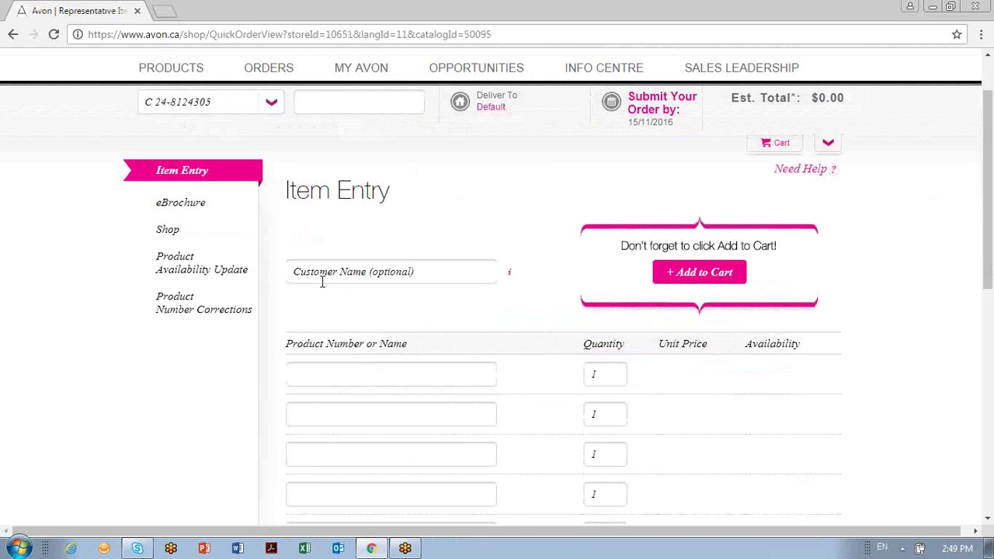
Step: Open the eBrochure listing and review the brochures for customers and those viewable by representatives only
mouse_move(164, 74)
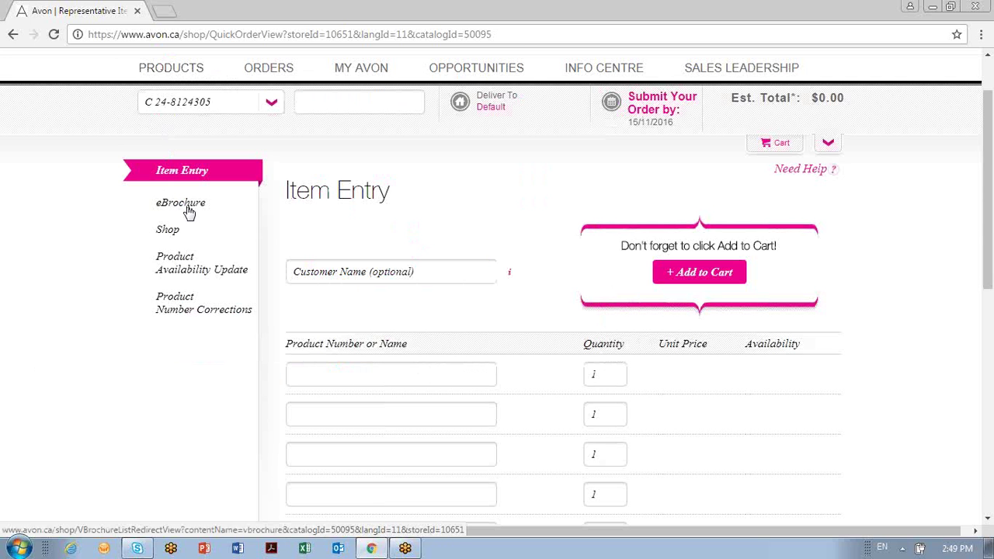
left_click(189, 212)
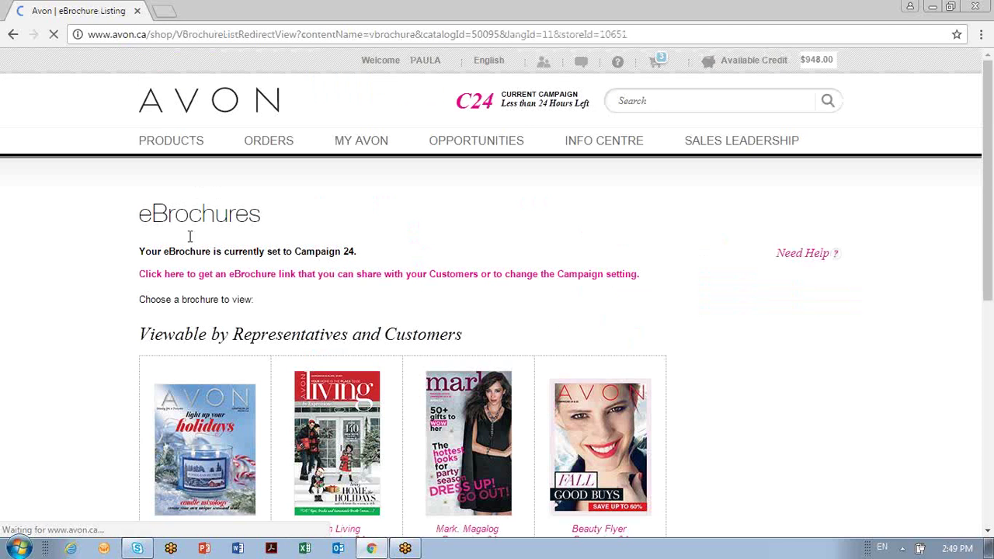
scroll(244, 381, "down", 2)
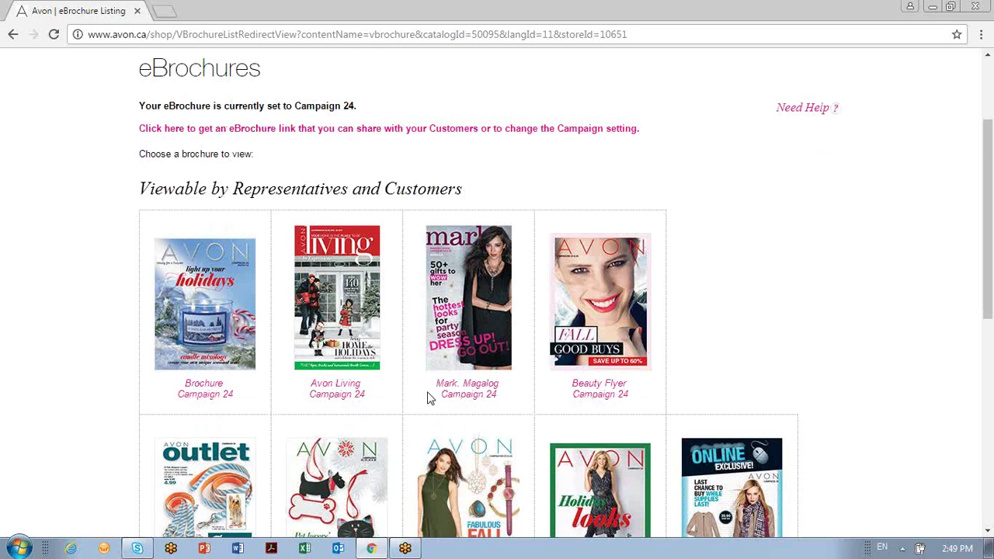
scroll(430, 397, "down", 4)
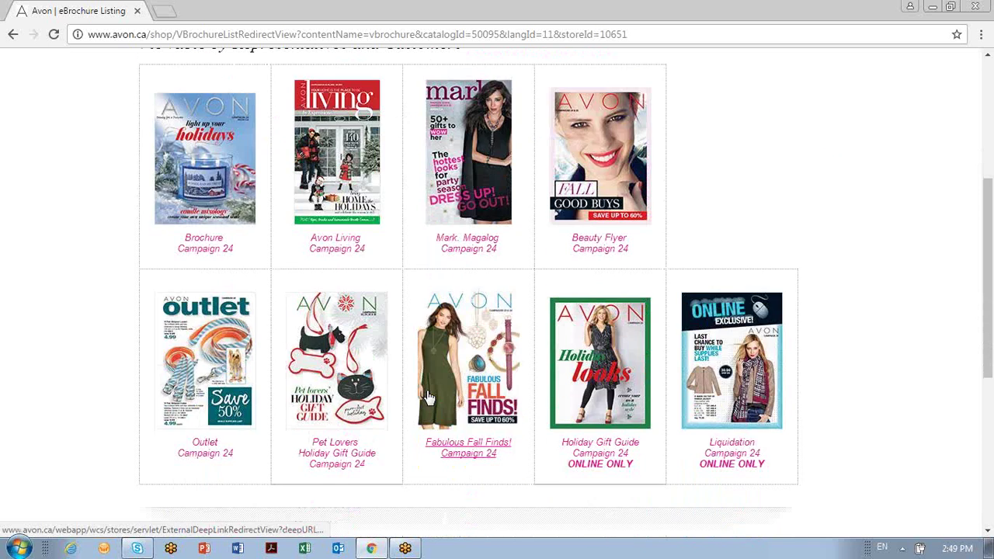
scroll(430, 397, "down", 2)
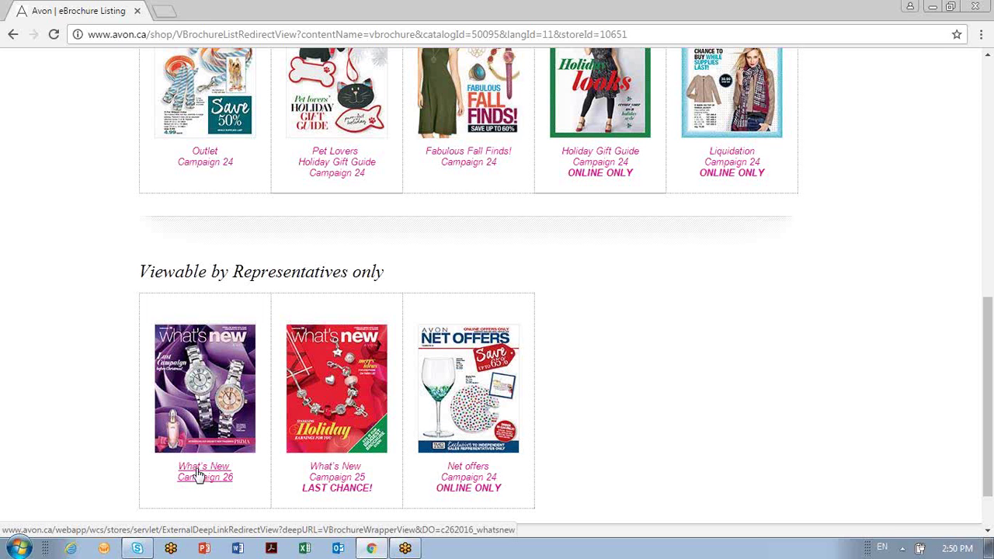
scroll(195, 472, "up", 3)
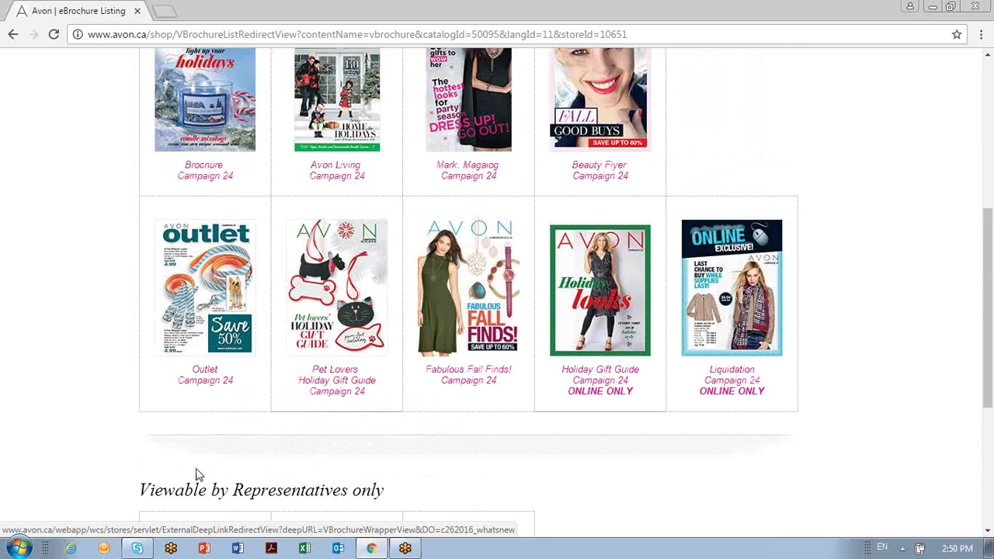
scroll(194, 472, "down", 3)
Step: Open the What's New Campaign 26 brochure and page through it to the bubble bath offer on pages 10-11
left_click(204, 476)
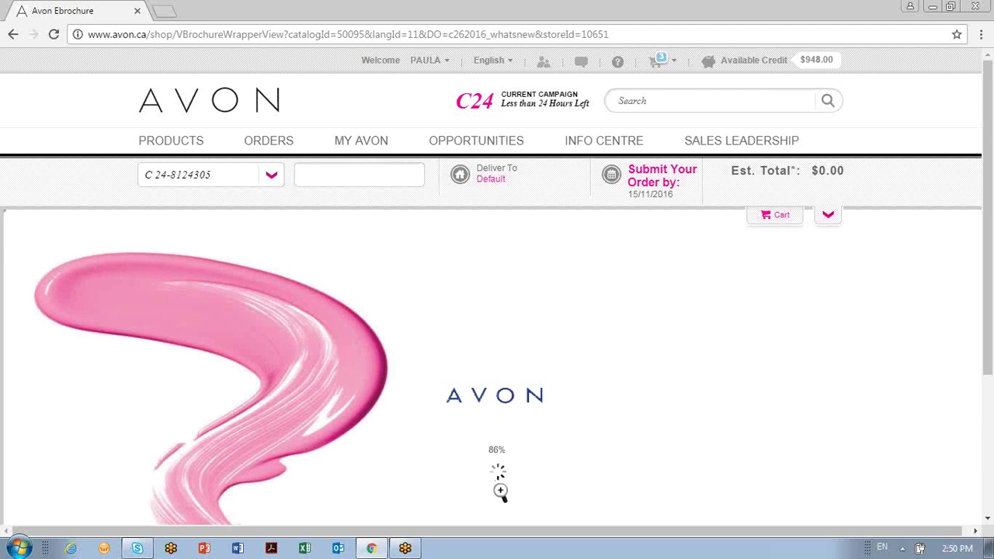
scroll(507, 488, "down", 2)
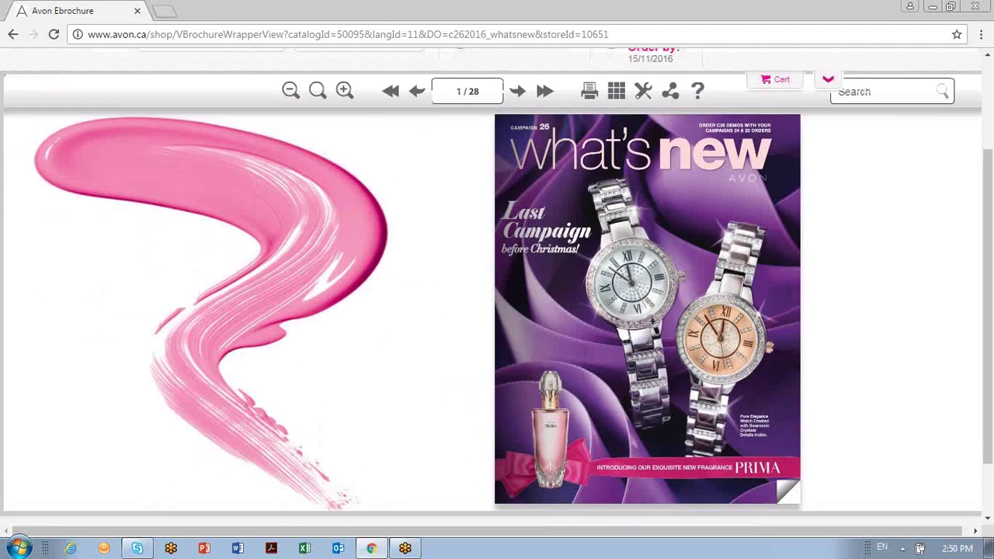
left_click(786, 122)
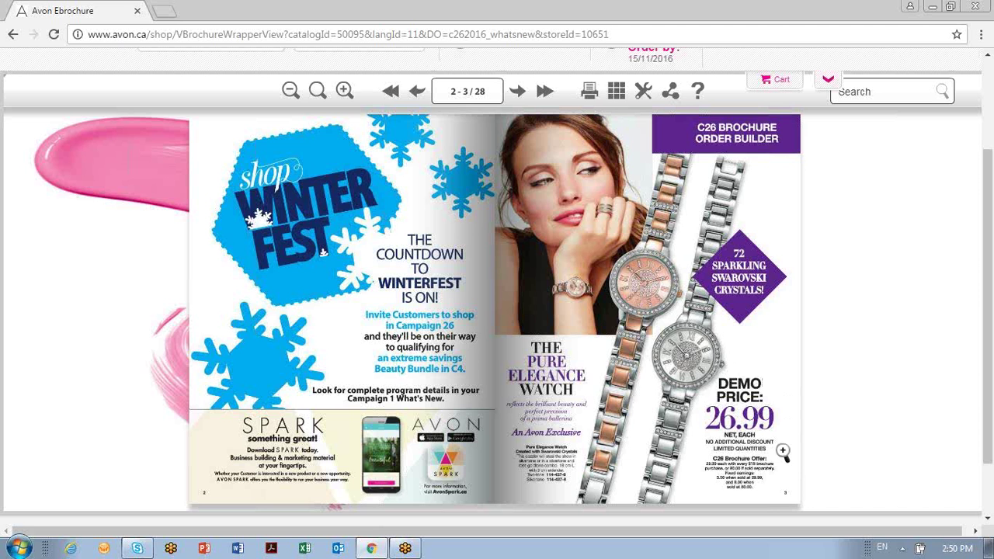
left_click(786, 141)
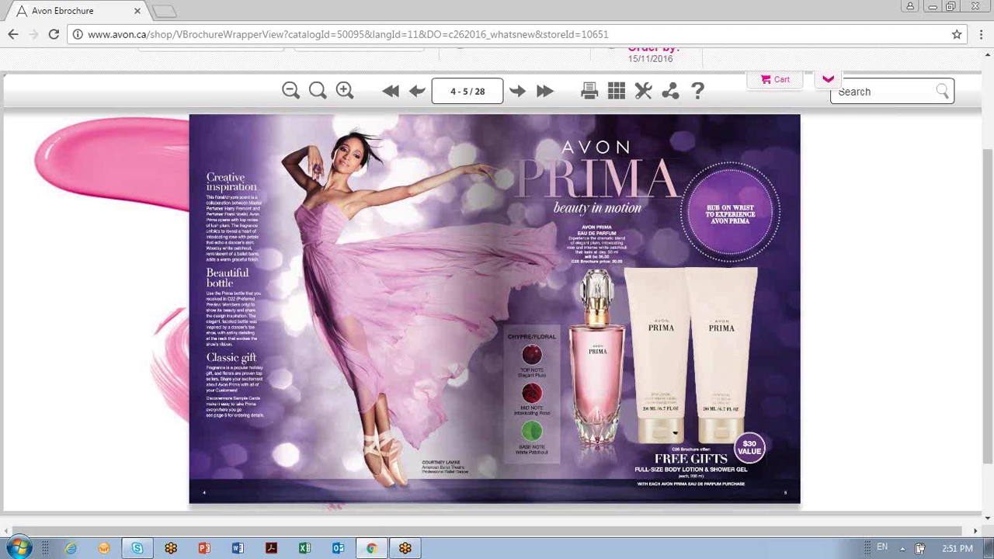
left_click(779, 128)
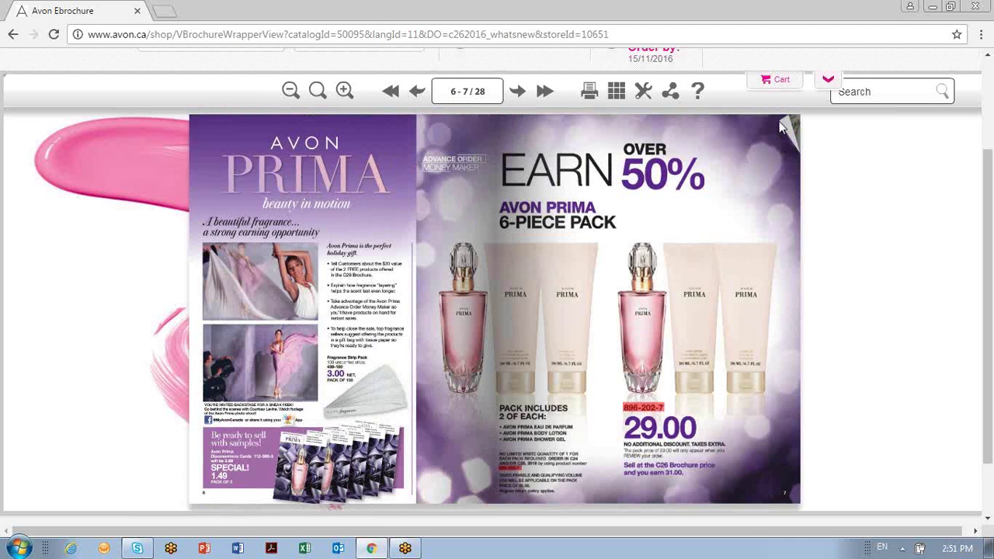
left_click(778, 121)
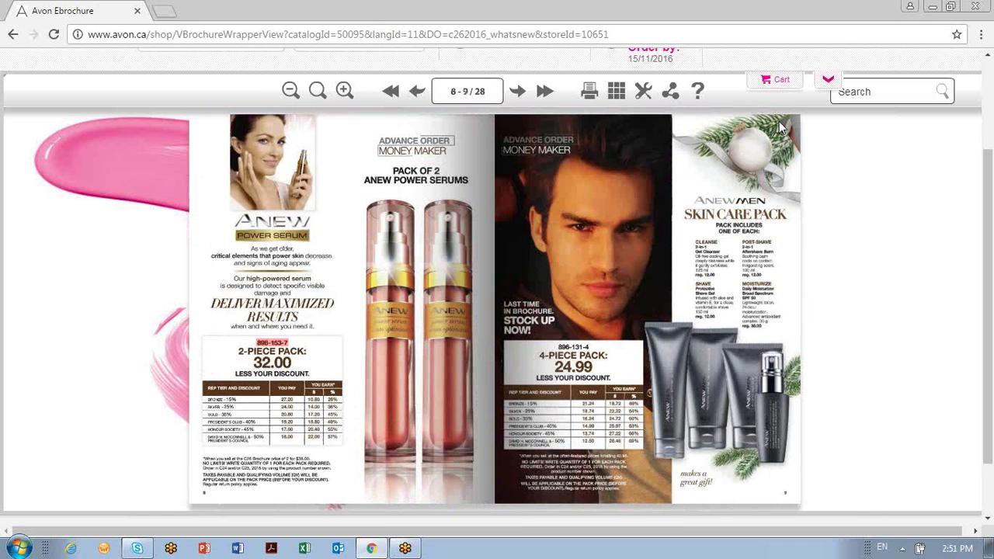
left_click(779, 121)
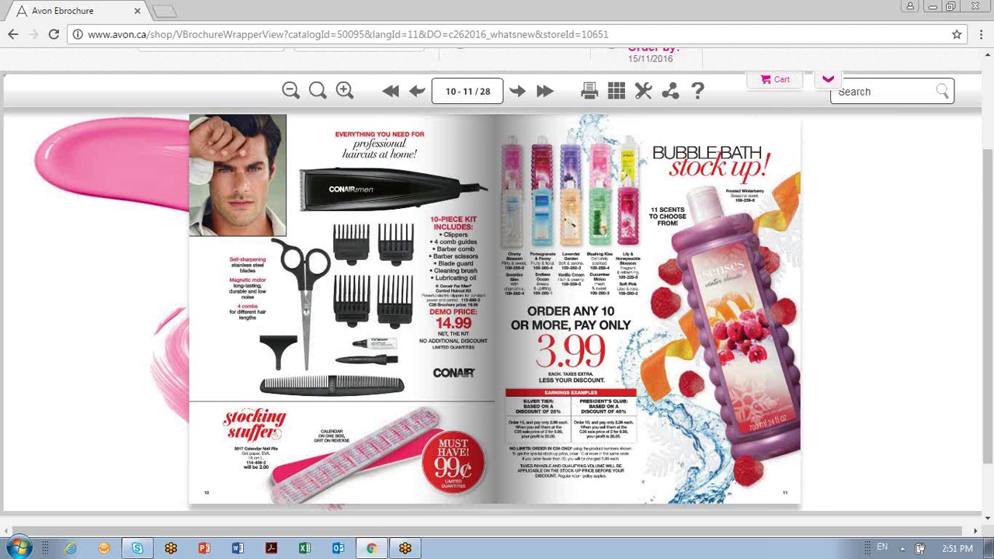
Step: View the full product page of Avon Senses Blushing Kiss Bubble Bath, including its expanded description and ordering fields
left_click(603, 269)
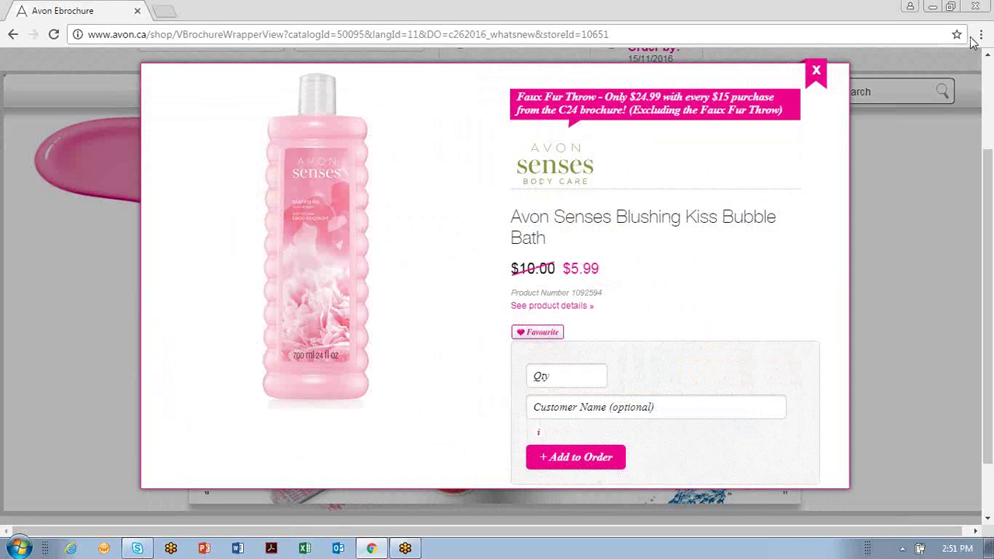
left_click(552, 309)
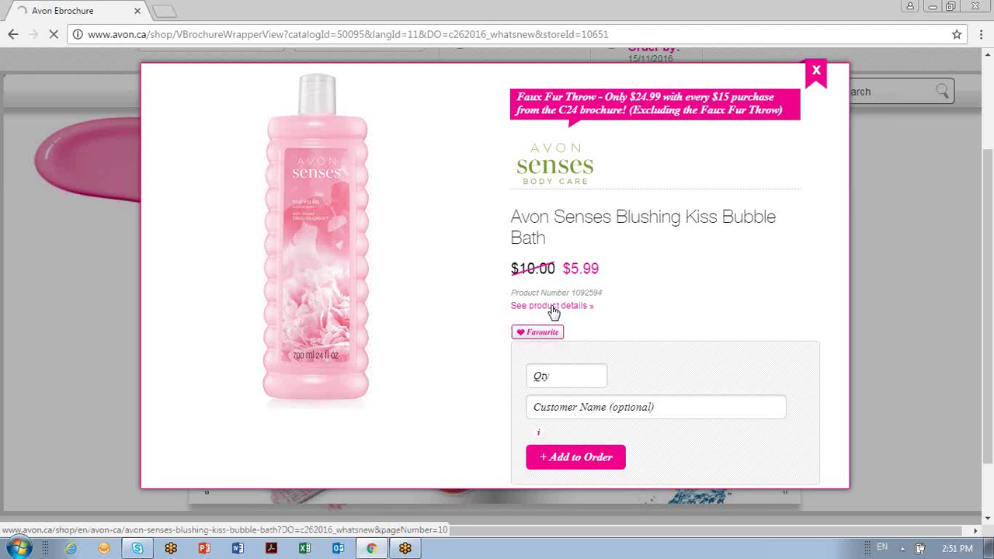
scroll(534, 408, "down", 2)
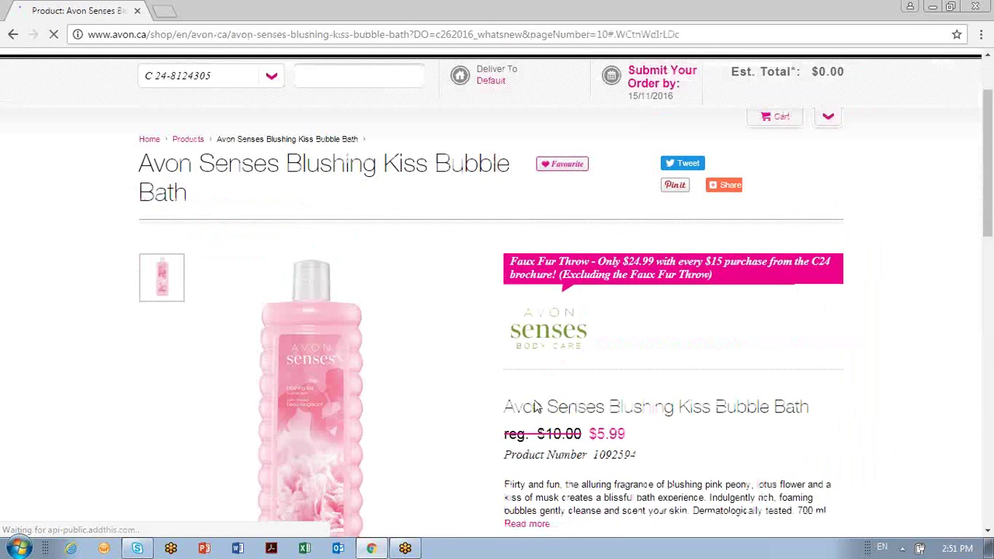
scroll(534, 408, "down", 2)
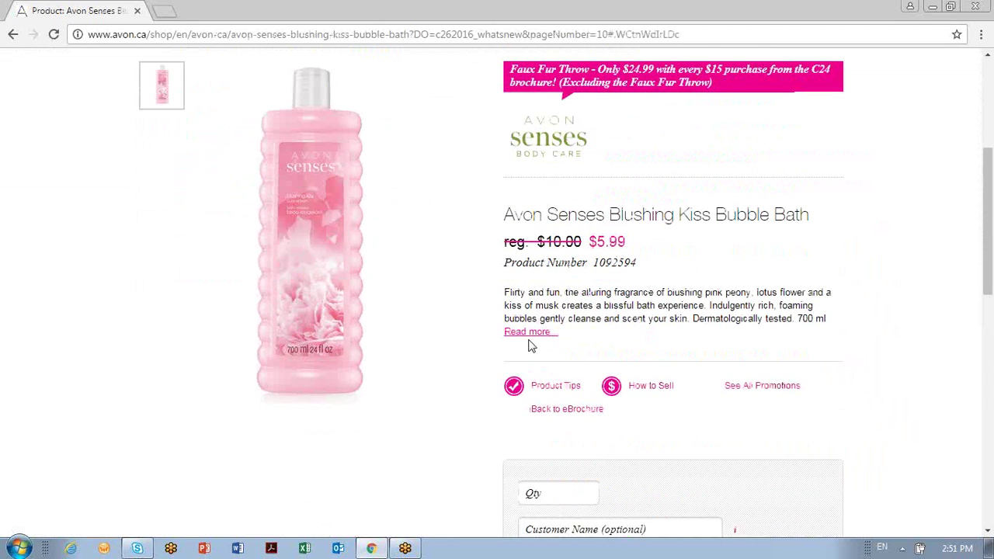
left_click(528, 334)
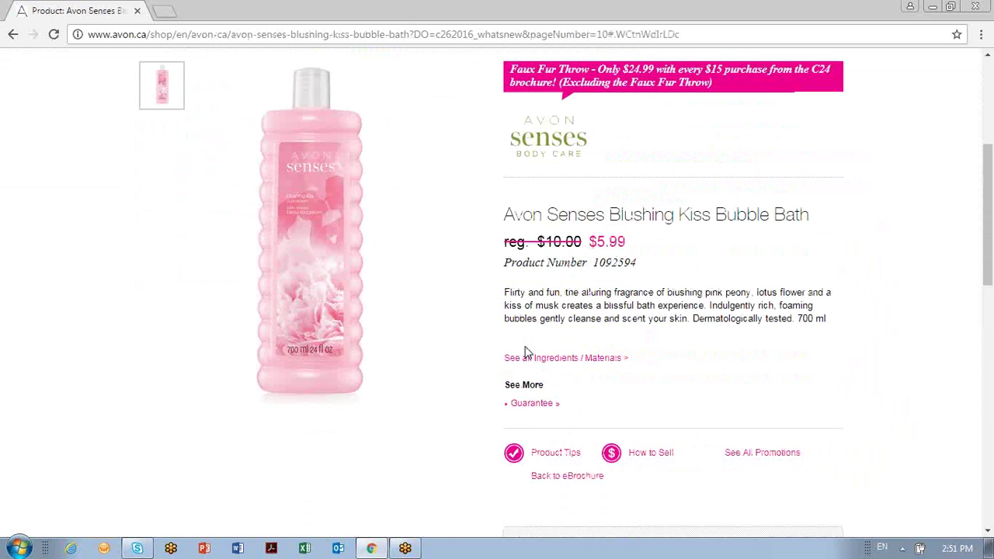
scroll(525, 368, "down", 3)
left_click(544, 343)
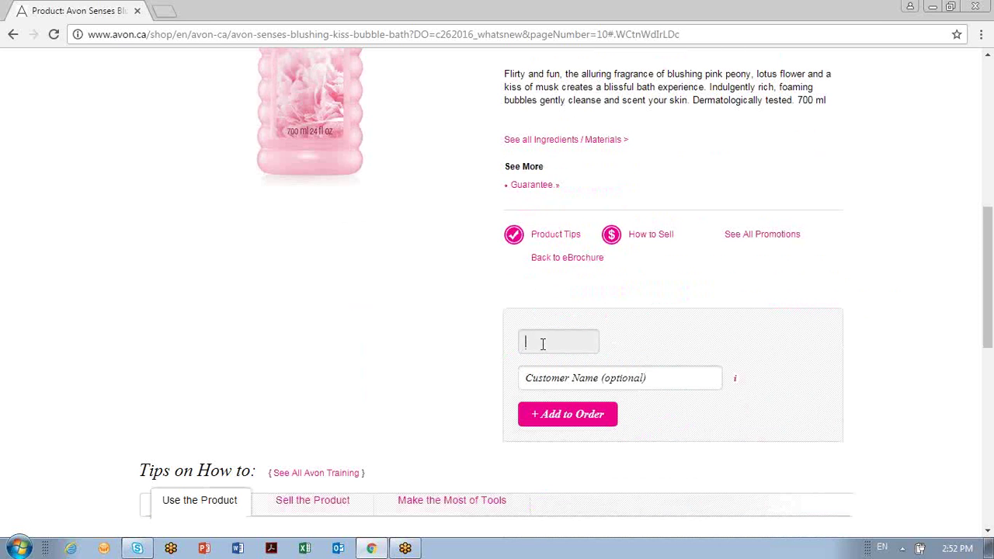
left_click(522, 414)
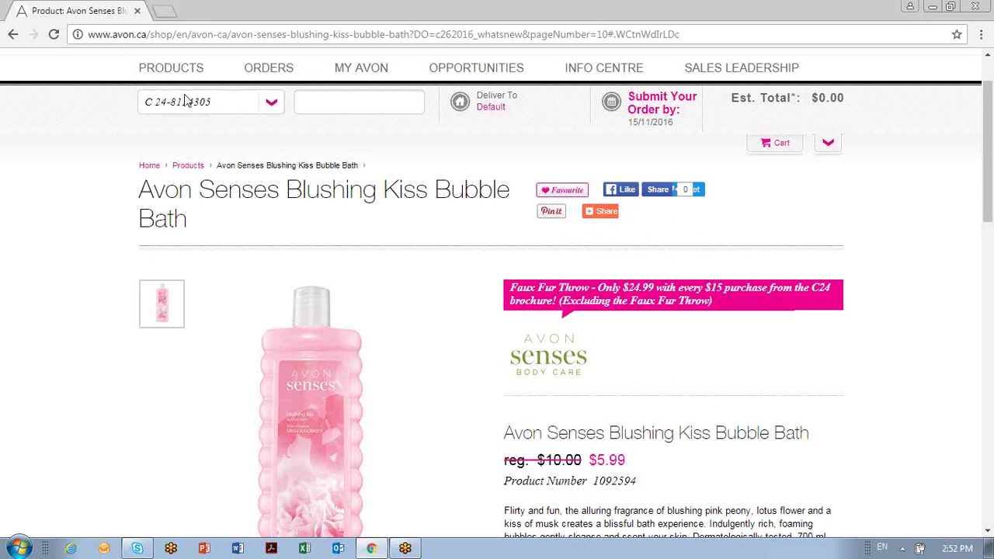
Step: Return to the eBrochure listing and open the Campaign 24 Brochure at pages 2-3
mouse_move(173, 78)
left_click(181, 348)
scroll(248, 473, "down", 4)
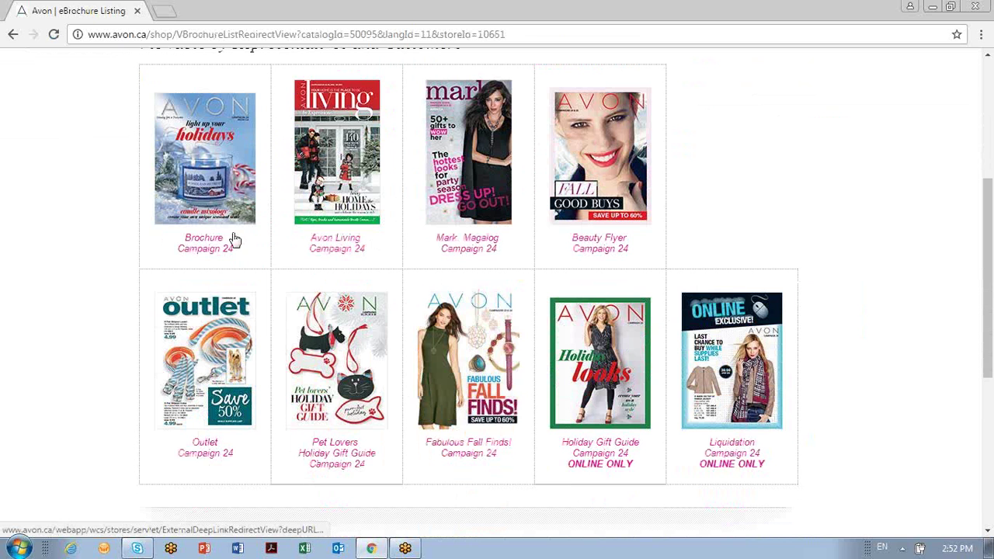
left_click(216, 250)
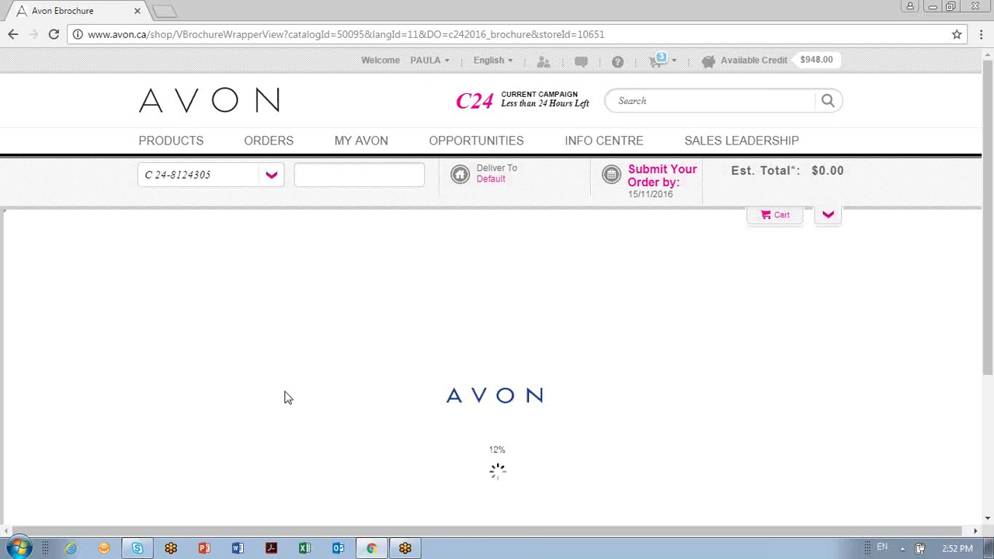
scroll(287, 416, "down", 2)
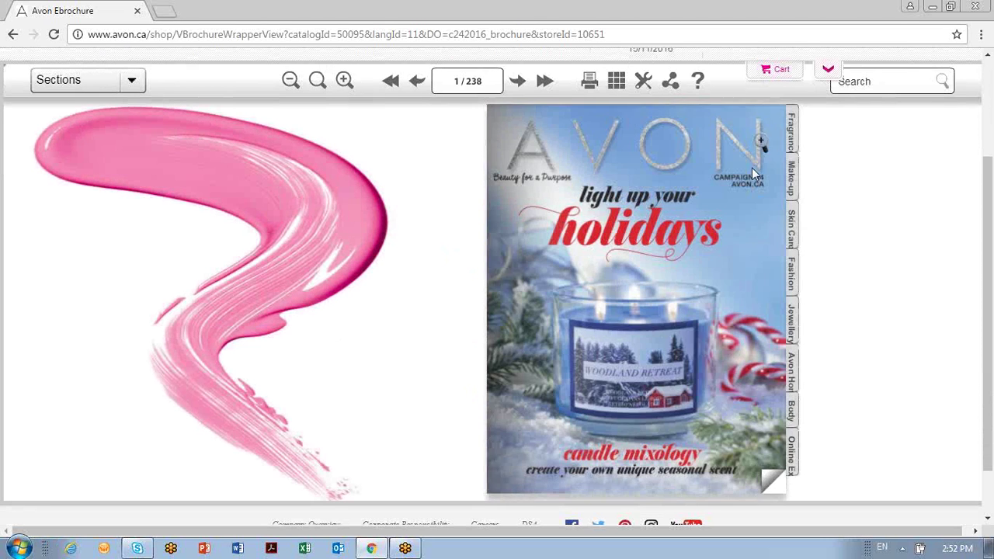
left_click(772, 115)
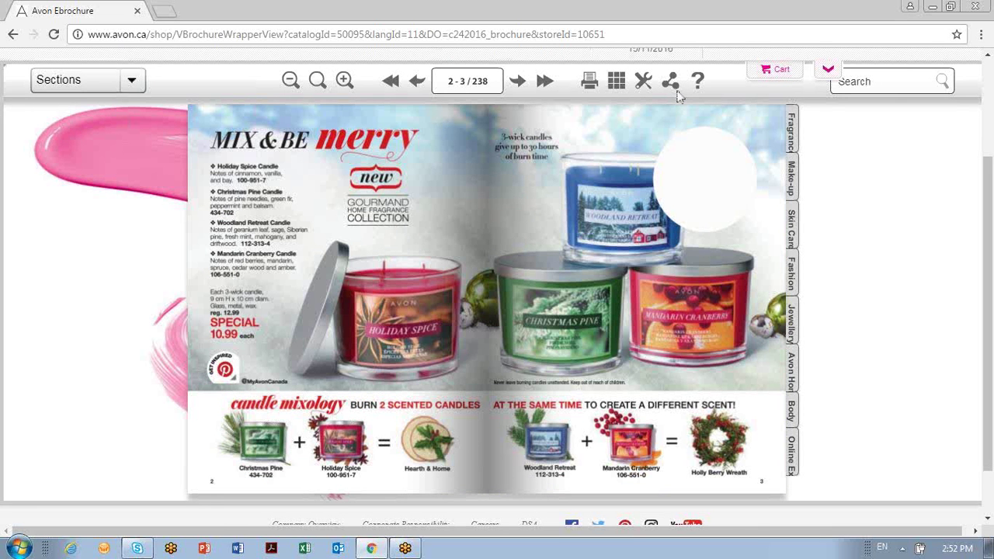
Step: Look at the brochure's social media and email sharing options, then close them
scroll(677, 95, "up", 1)
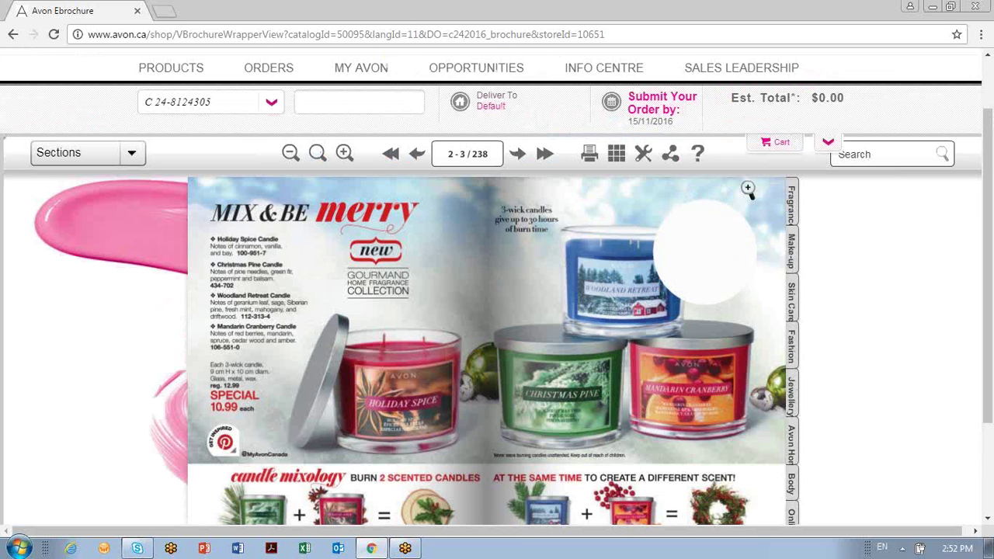
left_click(670, 156)
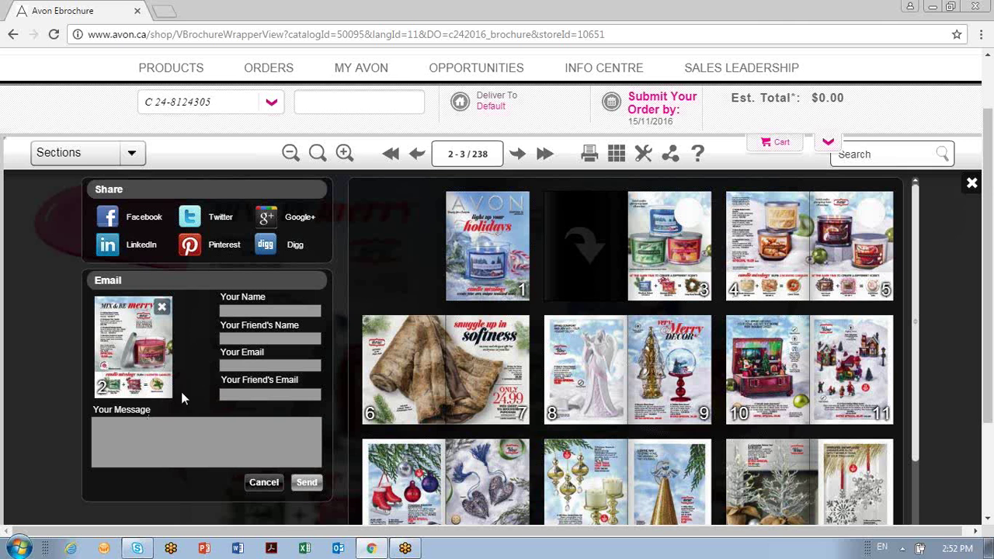
left_click(672, 156)
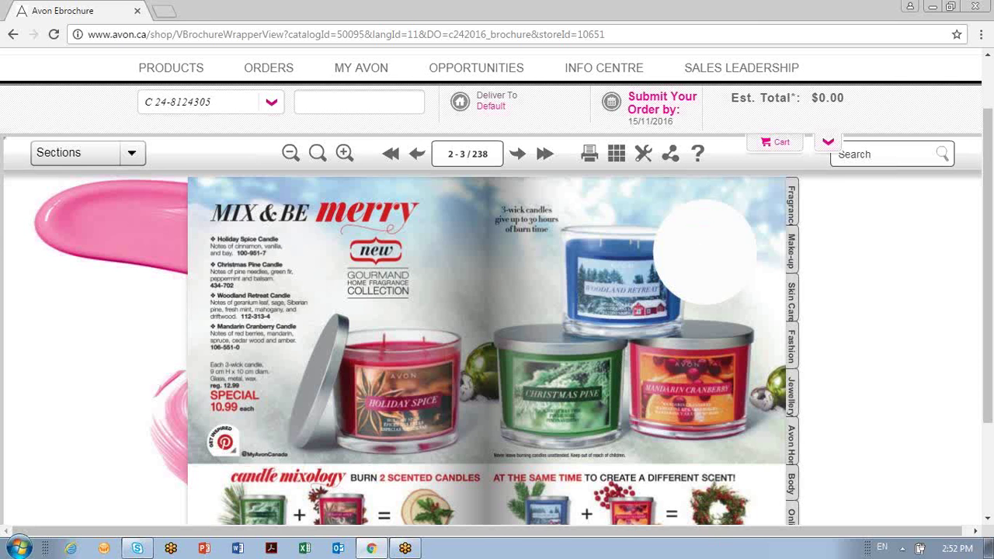
Step: Open the Mandarin Cranberry Candle's product details from page 2 of the brochure
scroll(639, 363, "down", 1)
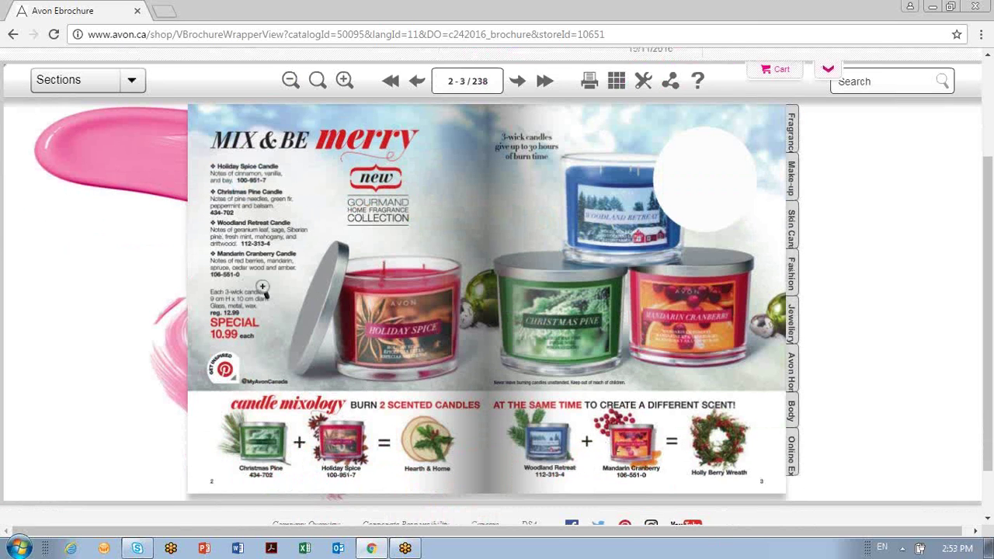
left_click(222, 277)
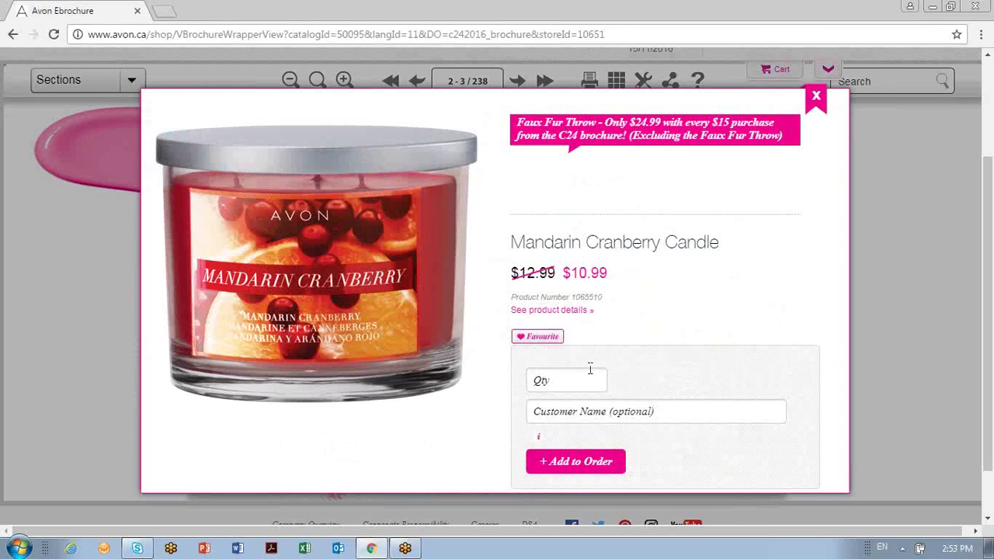
Step: Add one Mandarin Cranberry Candle to the order
left_click(589, 376)
type("1")
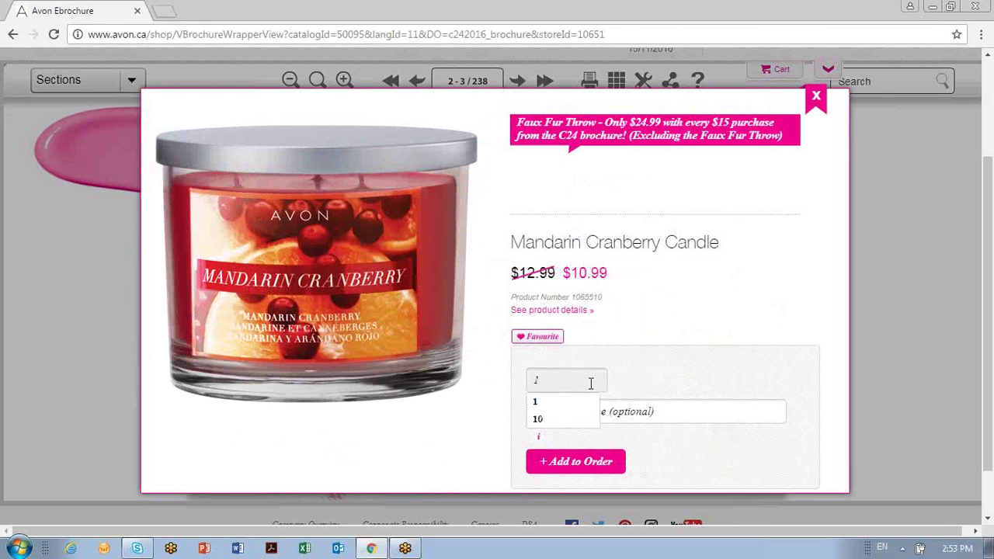
left_click(586, 466)
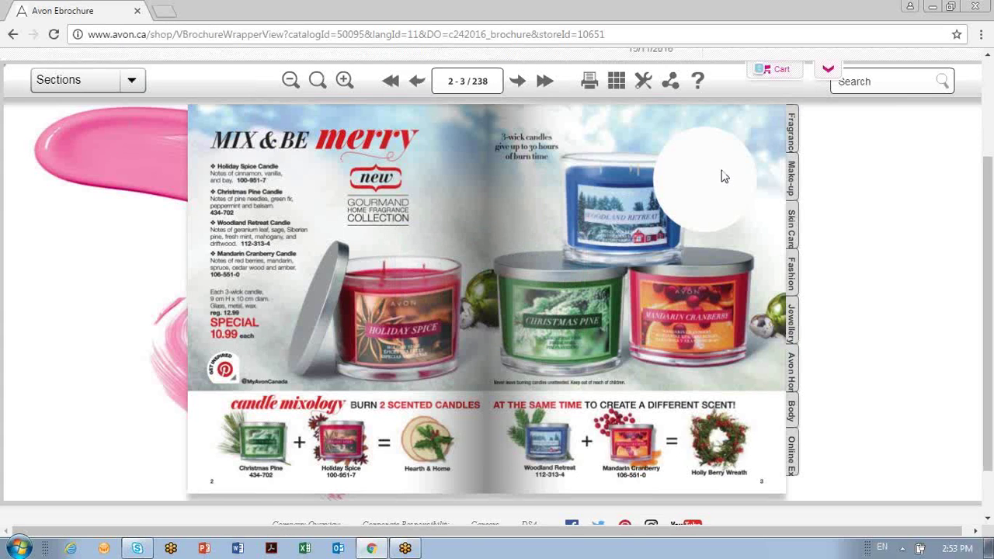
Step: Leaf forward through the Campaign 24 brochure from pages 2-3 past the holiday decor on pages 14-15
left_click(777, 112)
left_click(777, 112)
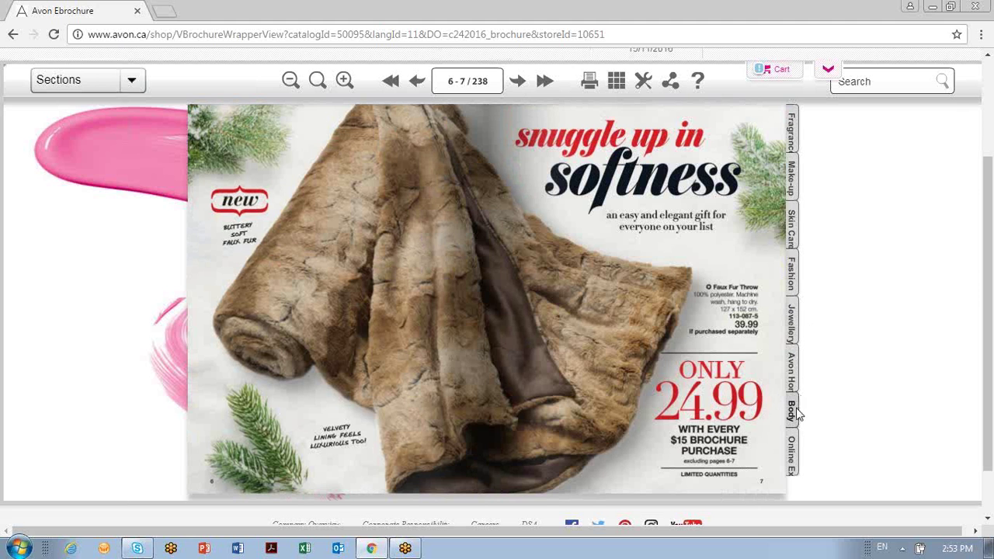
left_click(781, 128)
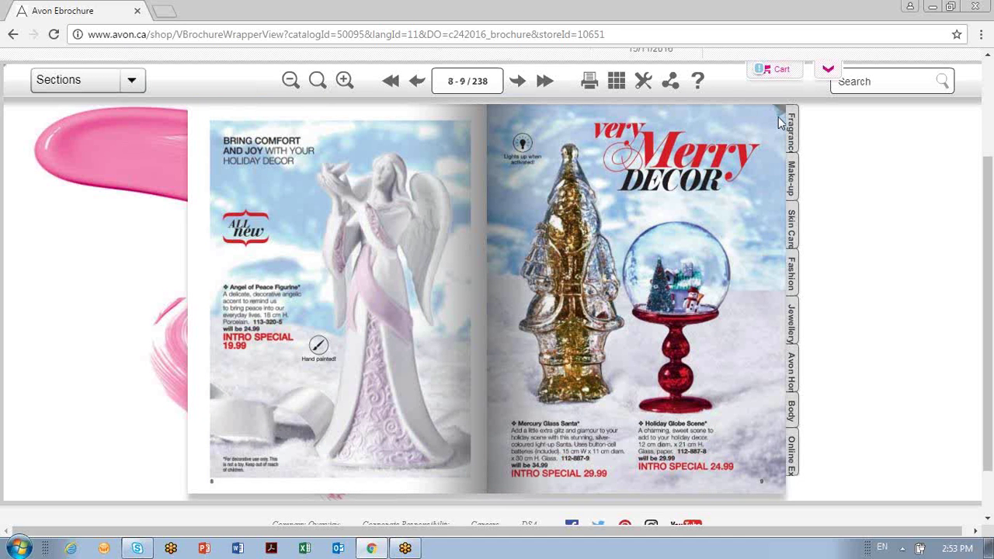
left_click(780, 122)
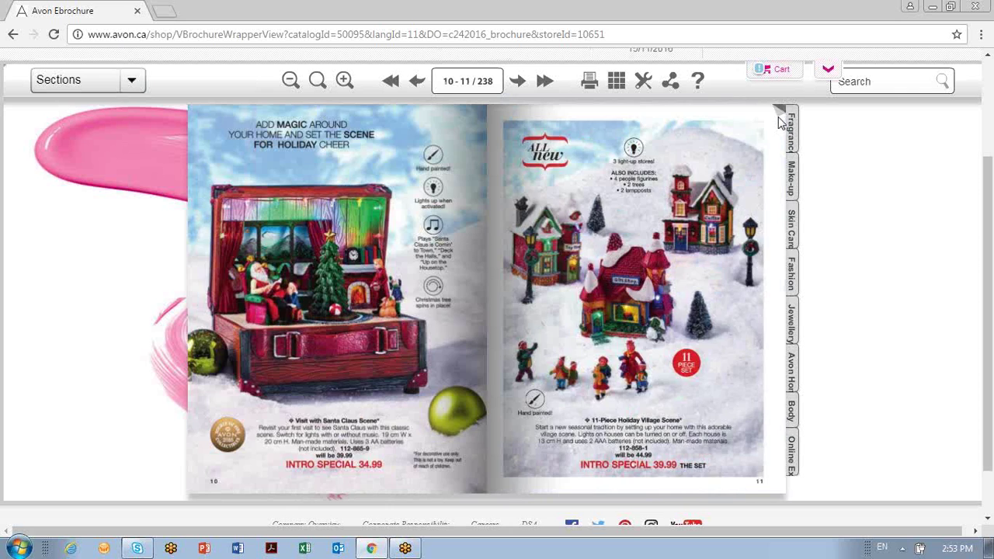
left_click(780, 122)
left_click(779, 122)
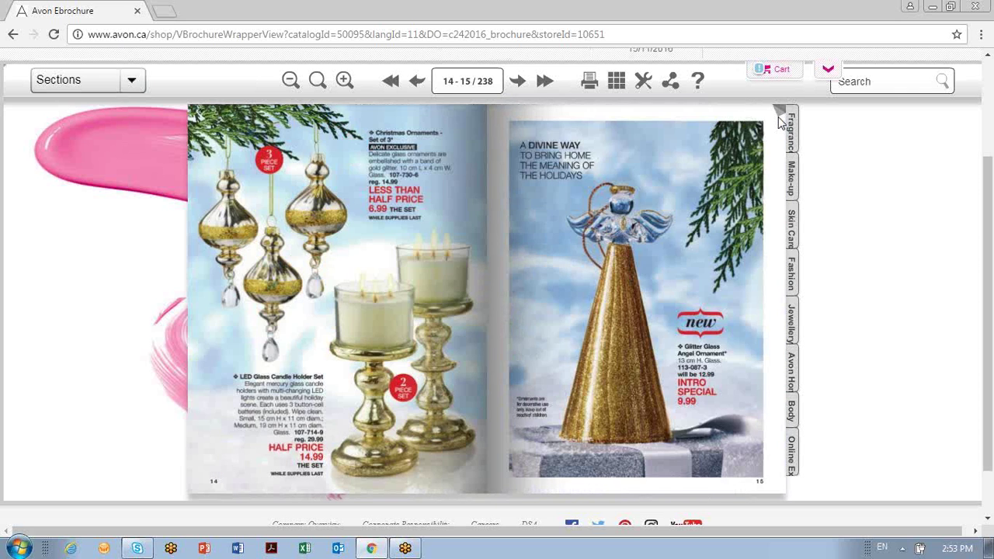
left_click(778, 122)
Step: Jump to the brochure's Make-up section and add one Gel Finish 7-in-1 Nail Enamel in Purplicious from pages 62-63 to the order
left_click(791, 172)
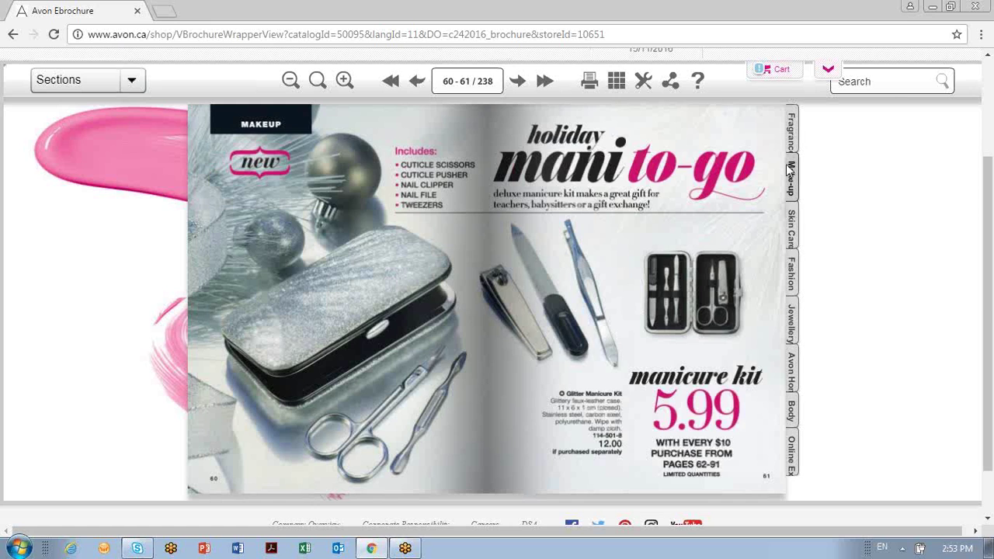
left_click(779, 118)
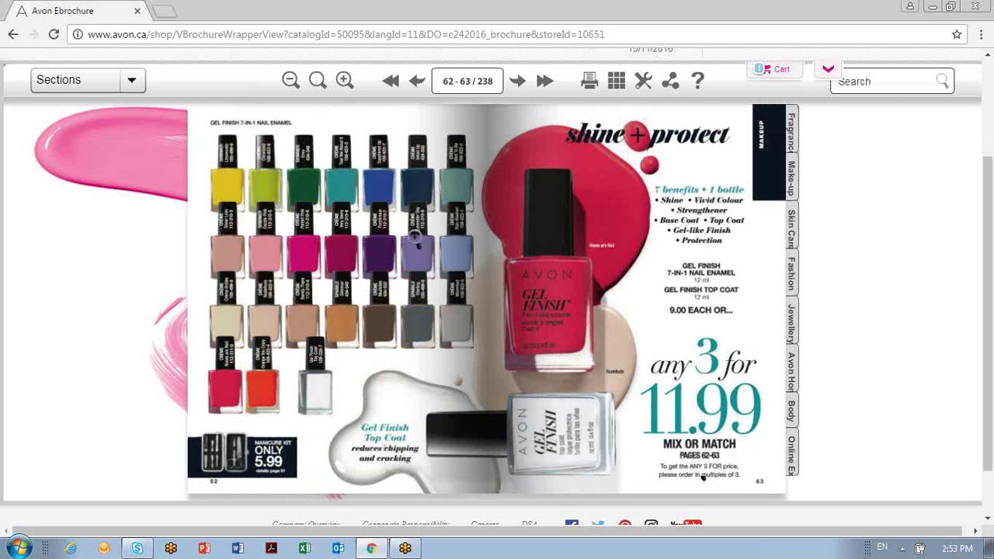
left_click(387, 224)
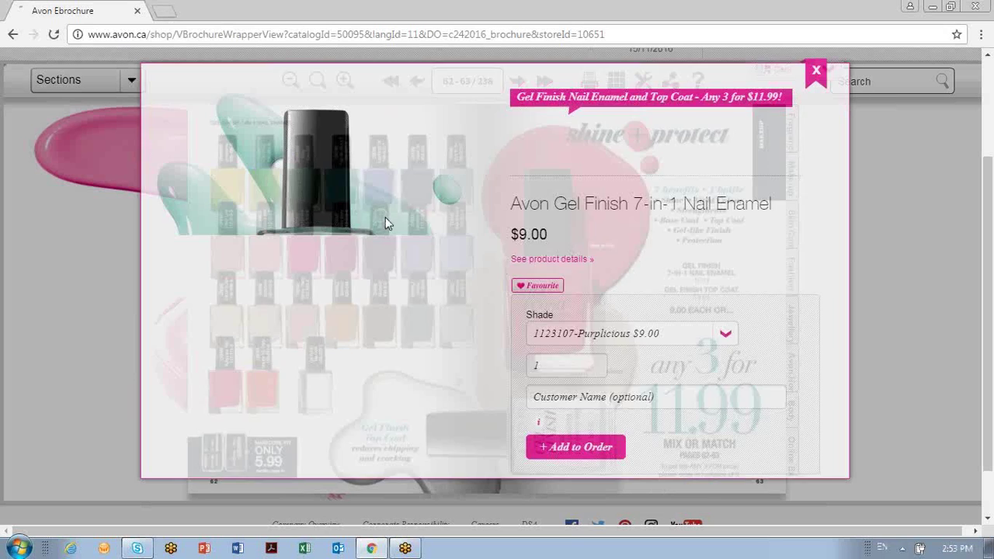
left_click(549, 373)
type("1")
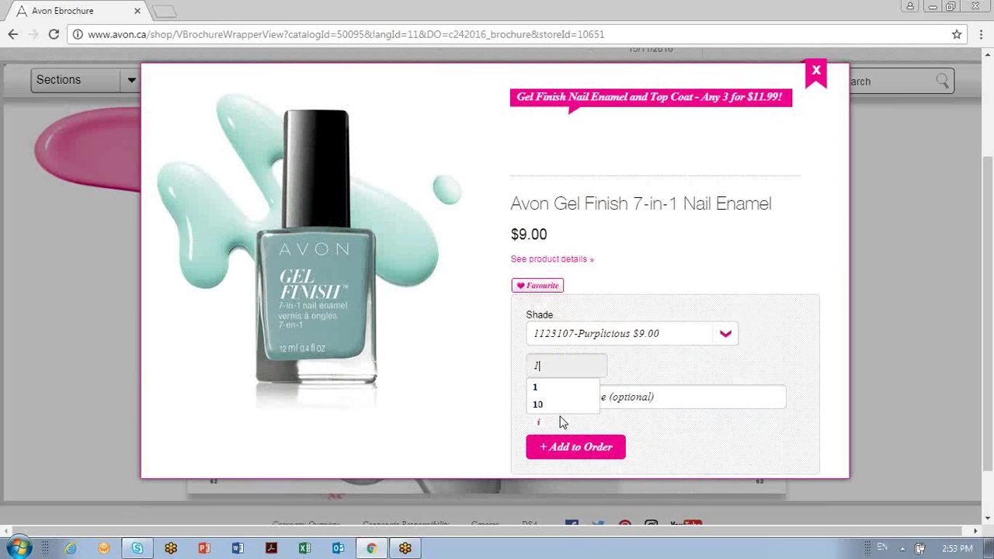
left_click(553, 438)
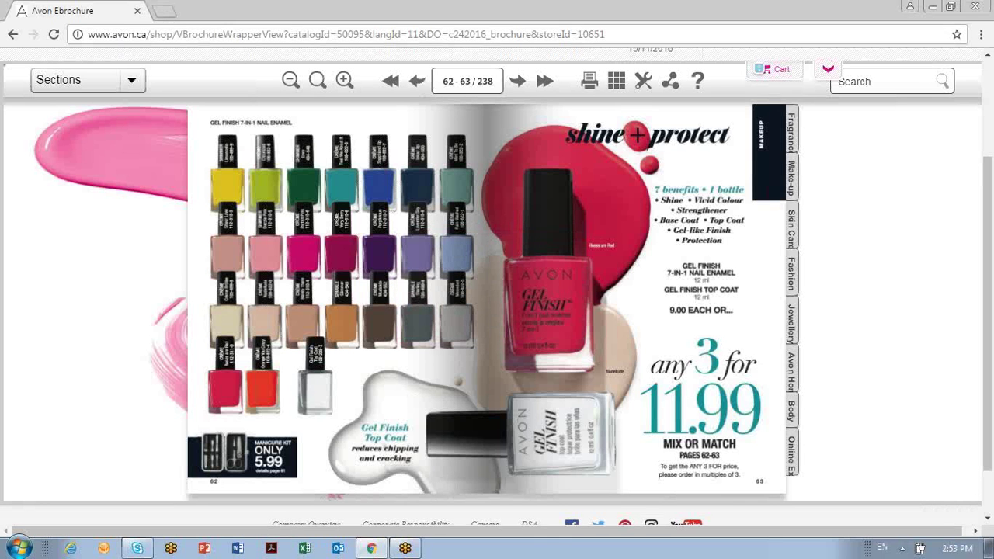
Step: Add one Gel Finish 7-in-1 Nail Enamel in shade Envy to the order
left_click(307, 159)
left_click(560, 370)
type("1")
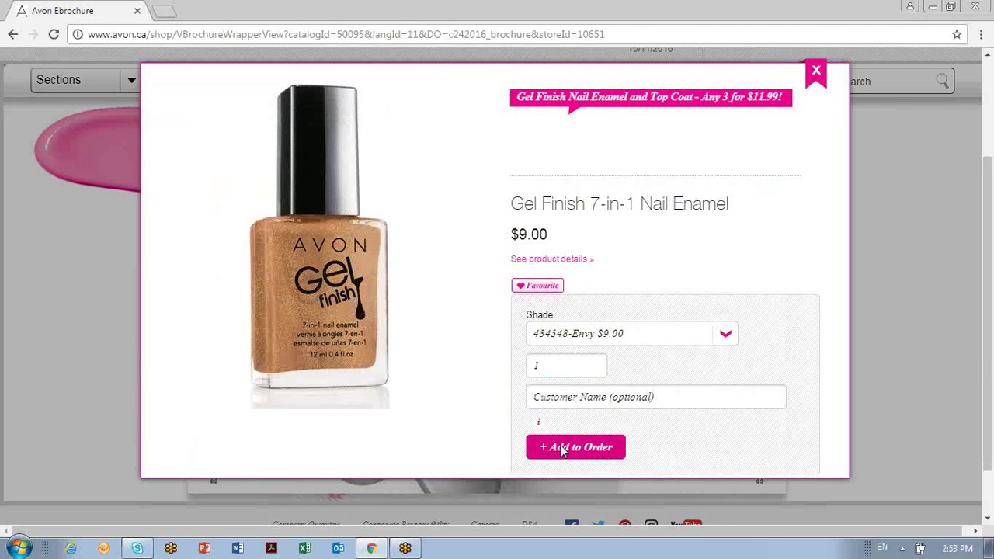
left_click(560, 445)
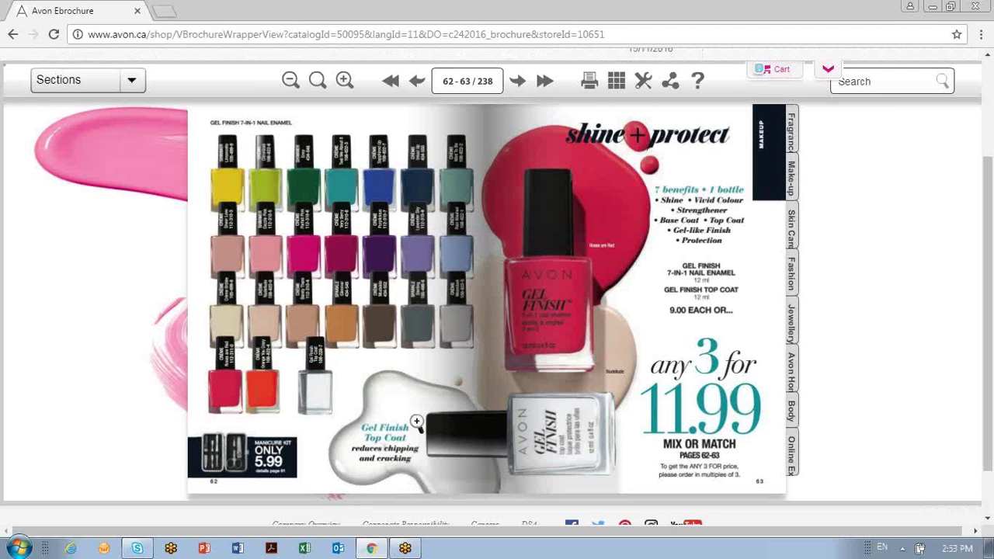
Step: Add one Gel Finish Top Coat from page 62 to the order
left_click(320, 363)
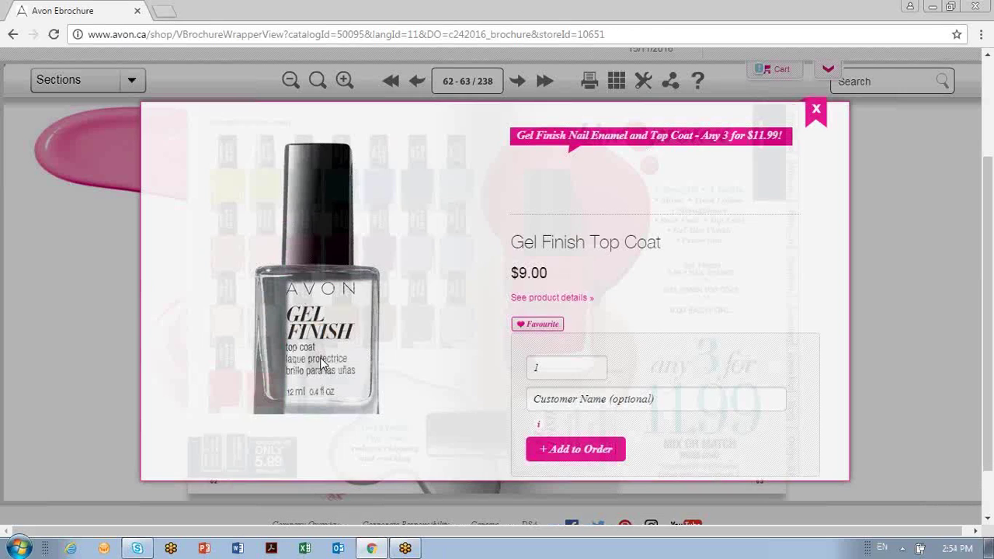
left_click(566, 367)
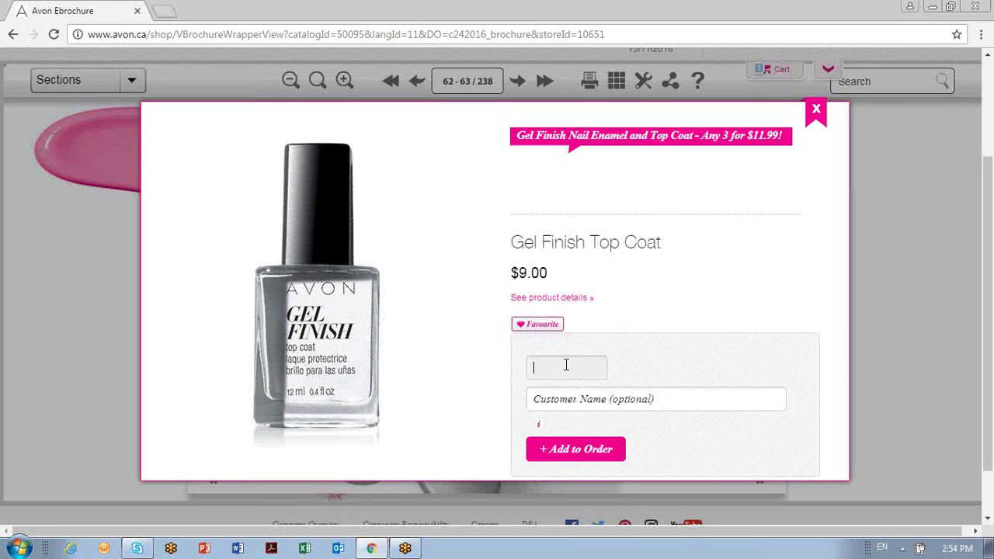
type("1")
left_click(566, 450)
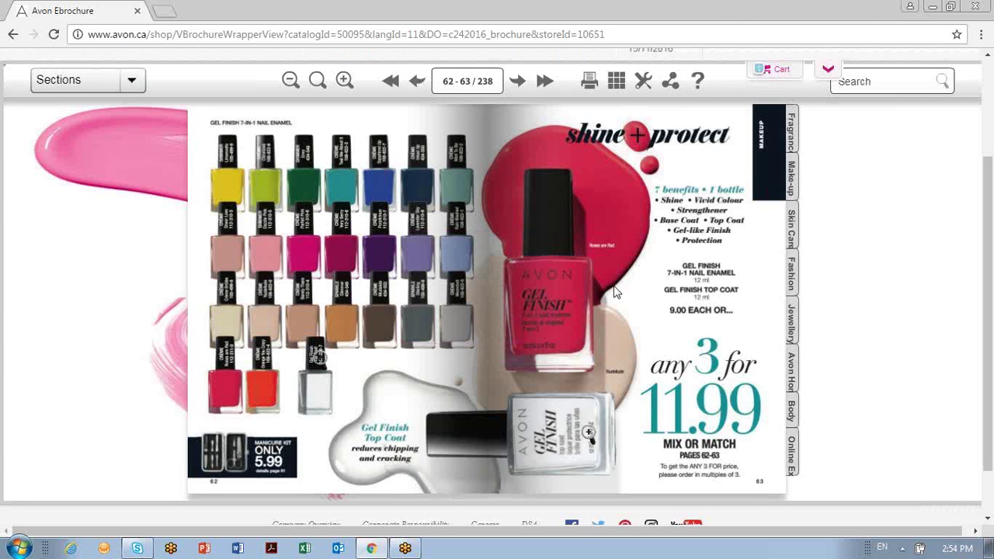
Step: Open the cart and examine its products, the delete option for a selected item, and the suggested sales aids
left_click(781, 76)
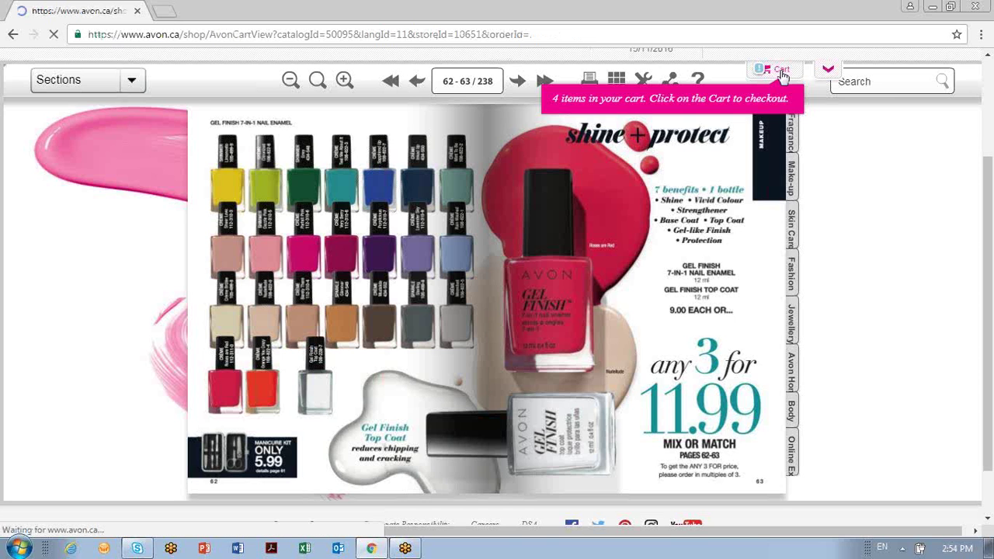
scroll(414, 379, "down", 1)
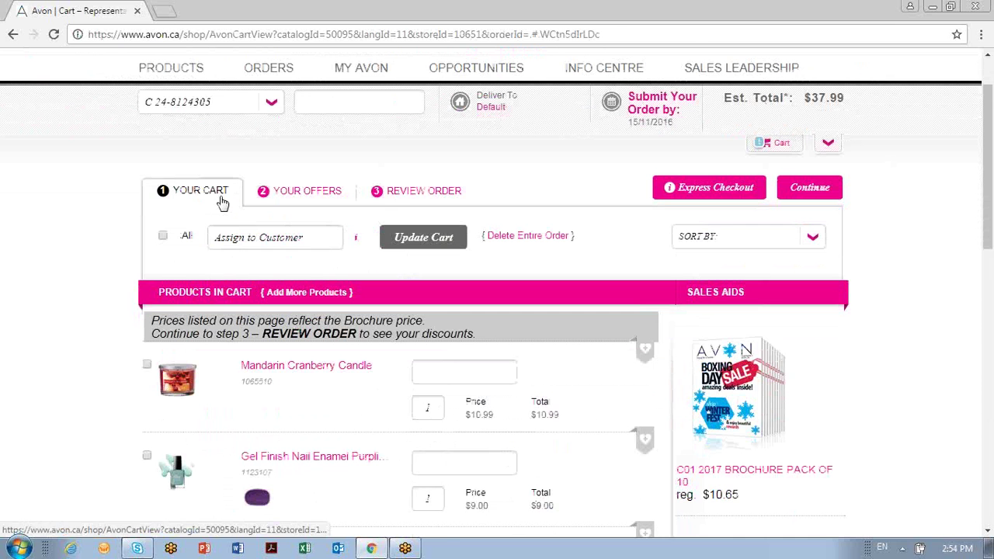
scroll(221, 326, "down", 1)
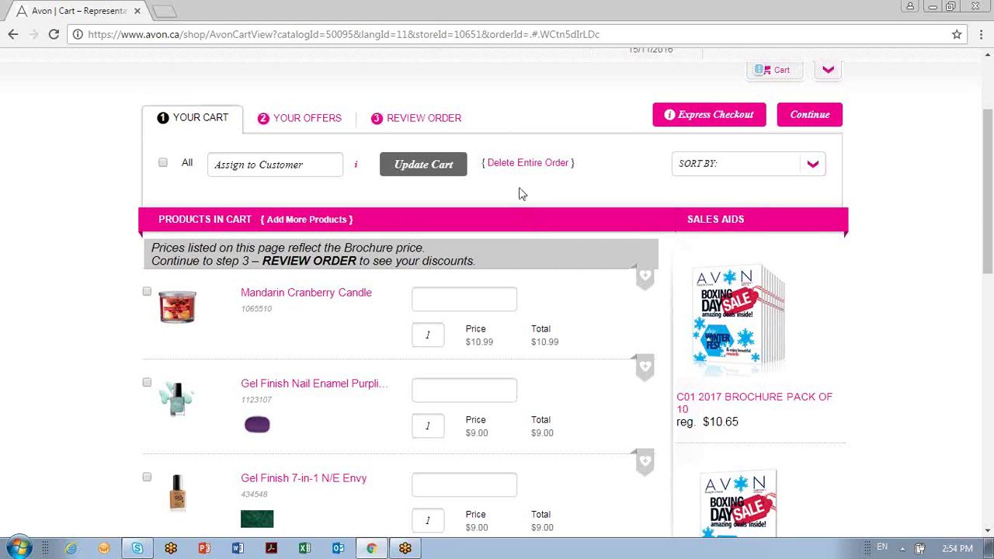
left_click(146, 293)
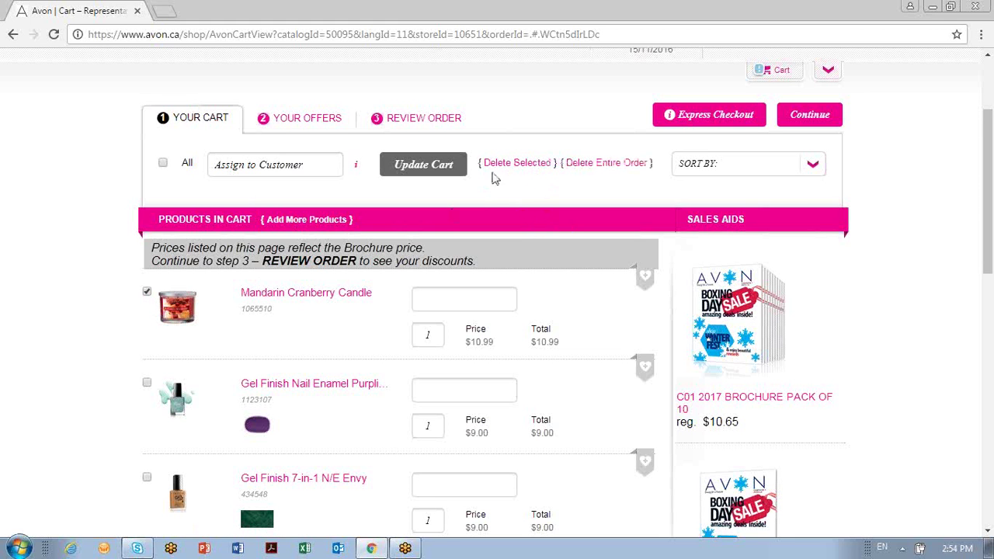
left_click(146, 296)
scroll(200, 388, "down", 1)
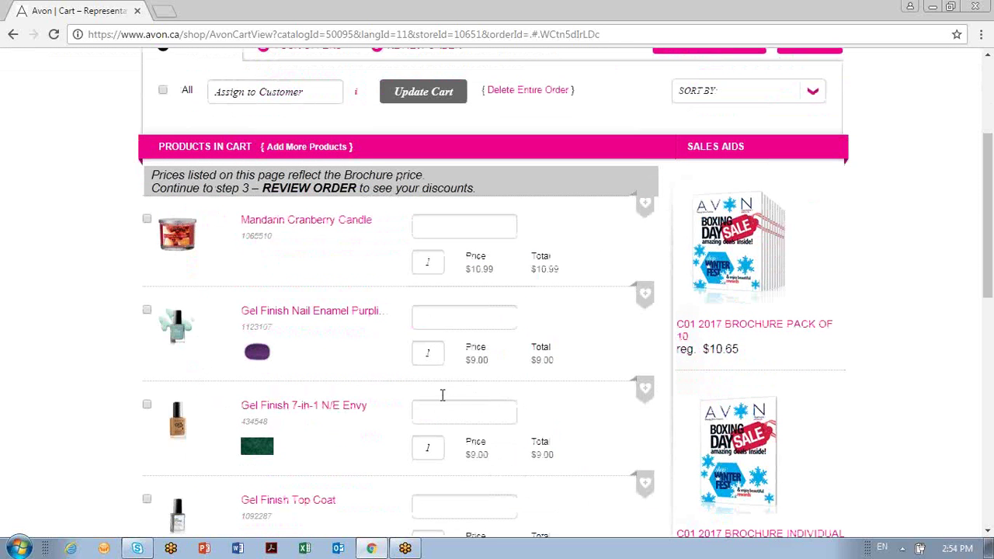
scroll(401, 427, "down", 1)
scroll(210, 365, "down", 1)
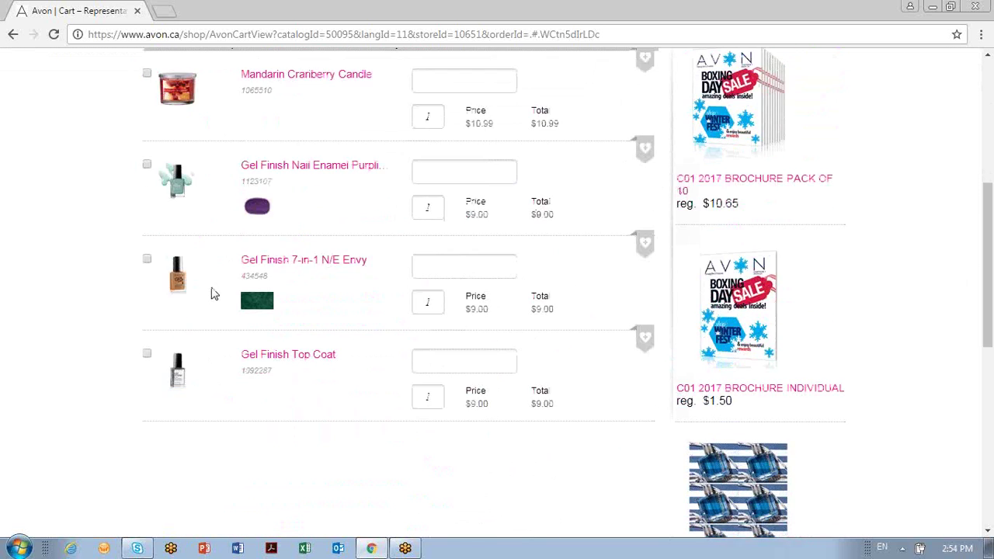
scroll(403, 379, "up", 1)
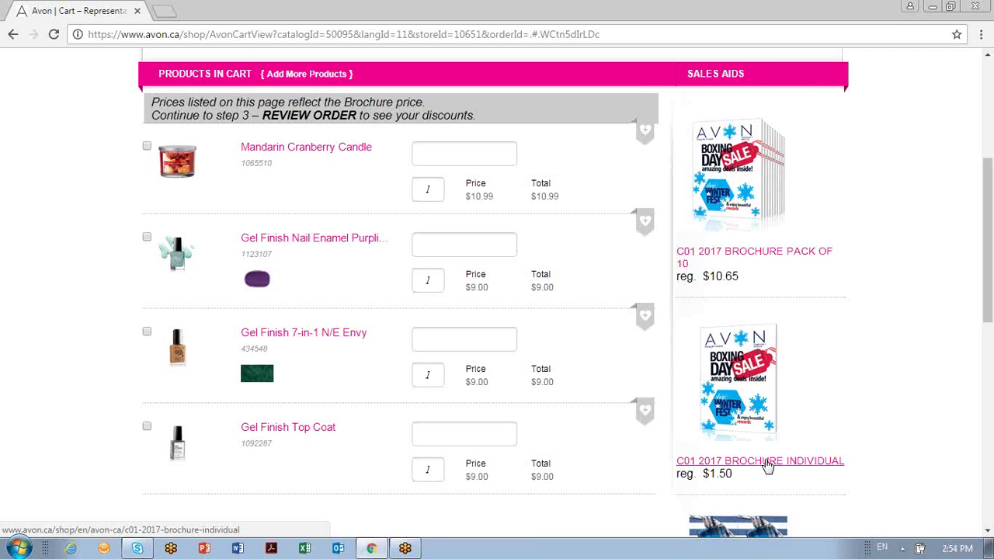
Step: Add three English C01 2017 Brochure Packs of 10 from the cart's sales aids to the order
left_click(753, 250)
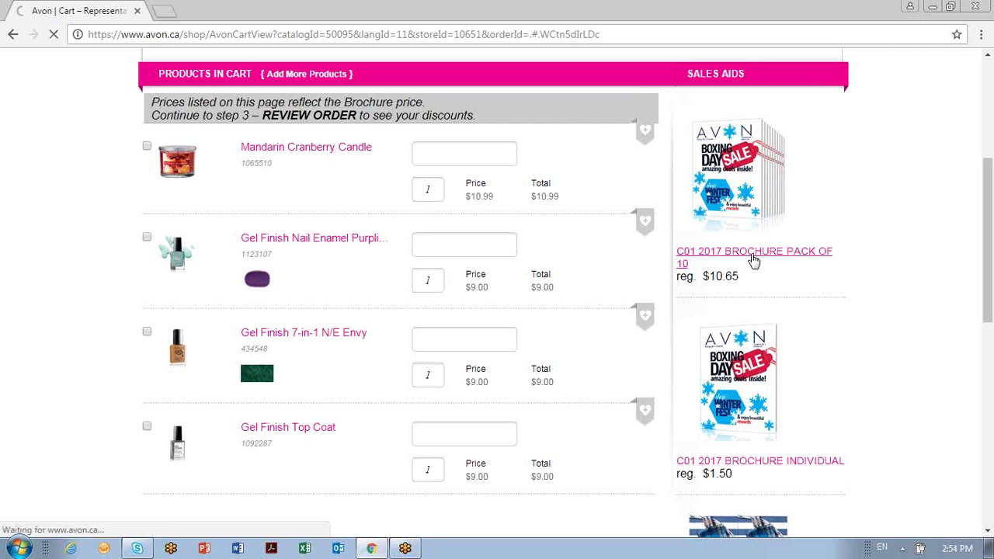
scroll(681, 388, "down", 1)
scroll(681, 393, "down", 2)
left_click(566, 401)
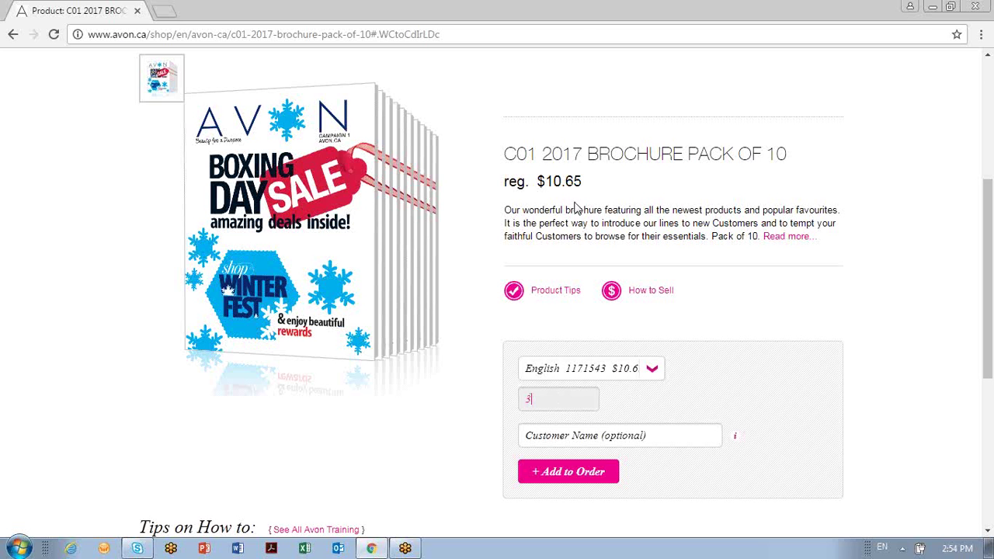
left_click(547, 422)
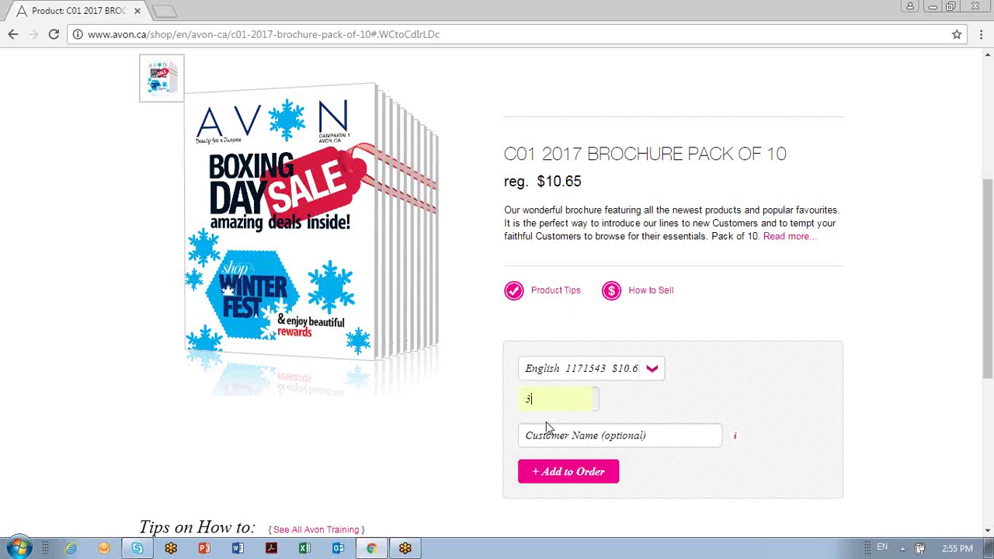
left_click(560, 482)
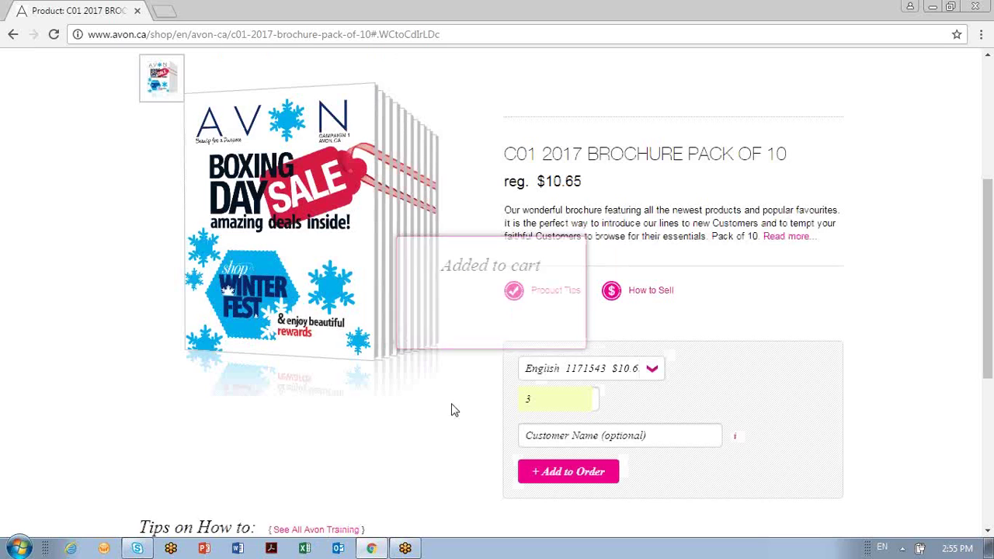
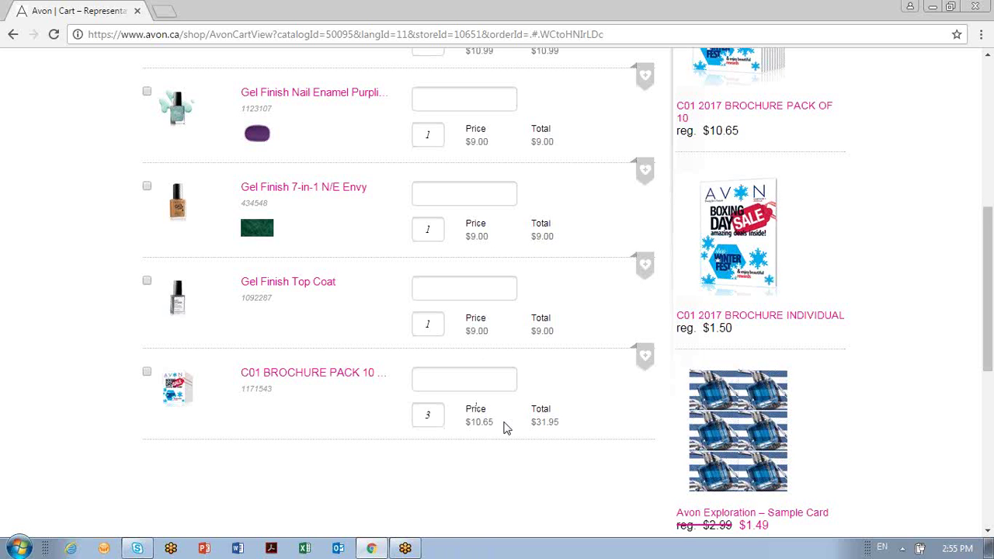
Step: Continue from the cart to the offers stage without adding any more brochures
scroll(505, 426, "up", 5)
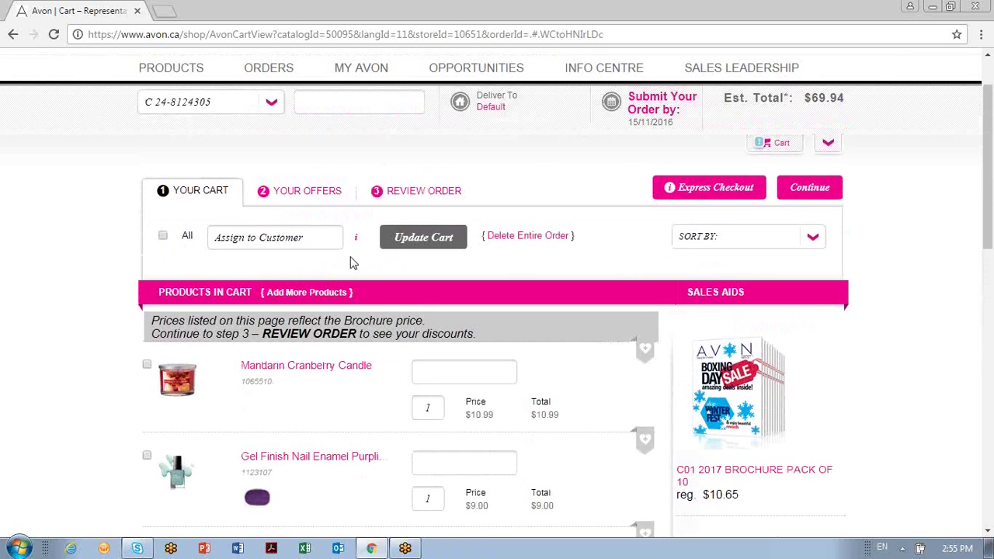
left_click(795, 192)
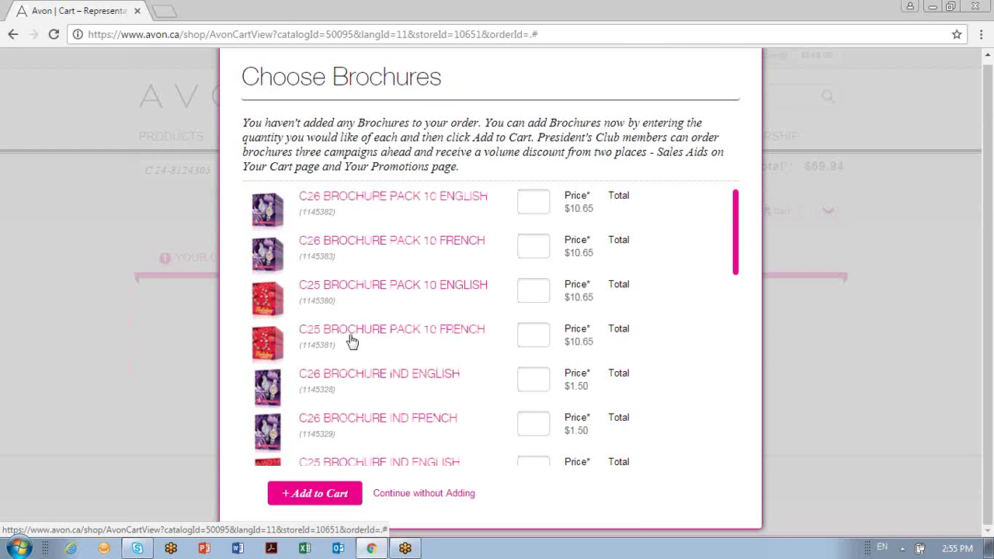
left_click(428, 496)
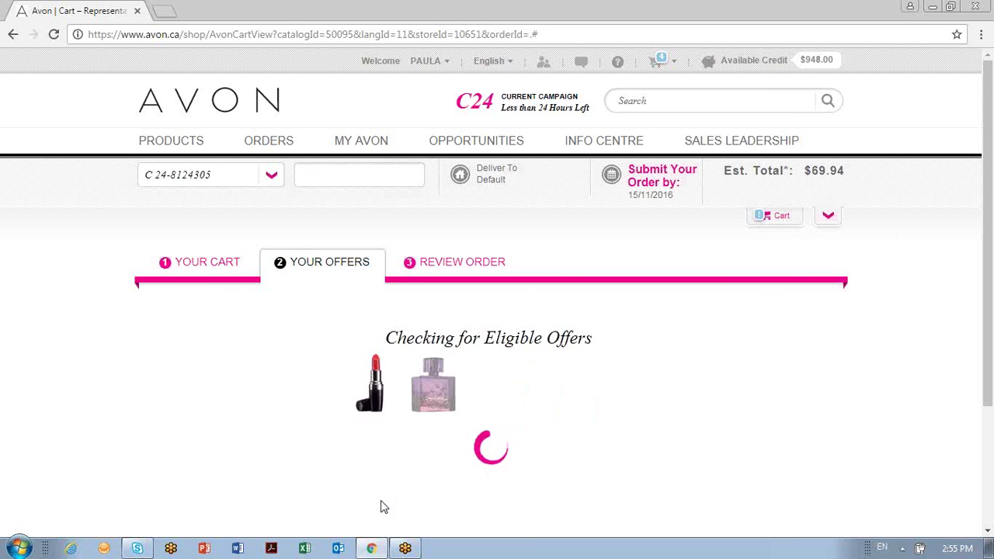
Step: Look over the campaign offers, then continue to the order review and check the promotion details for Gel Finish Nail Enamel Purplicious
scroll(381, 506, "down", 1)
scroll(380, 505, "down", 2)
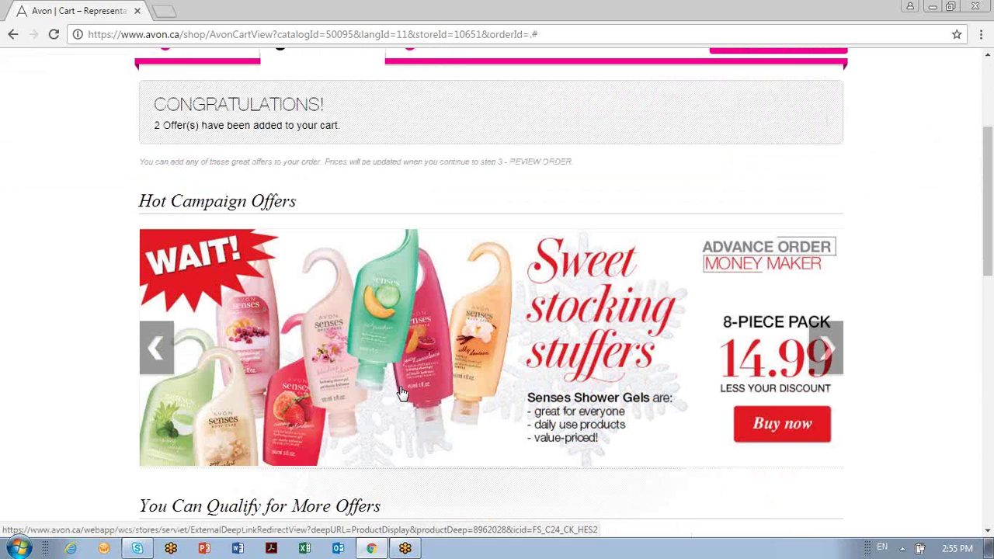
scroll(533, 391, "up", 1)
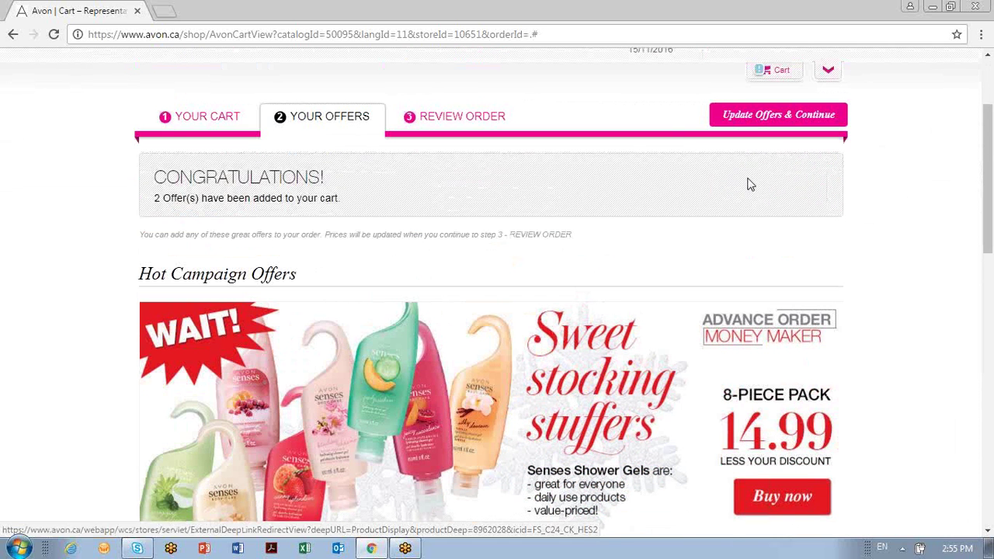
left_click(758, 123)
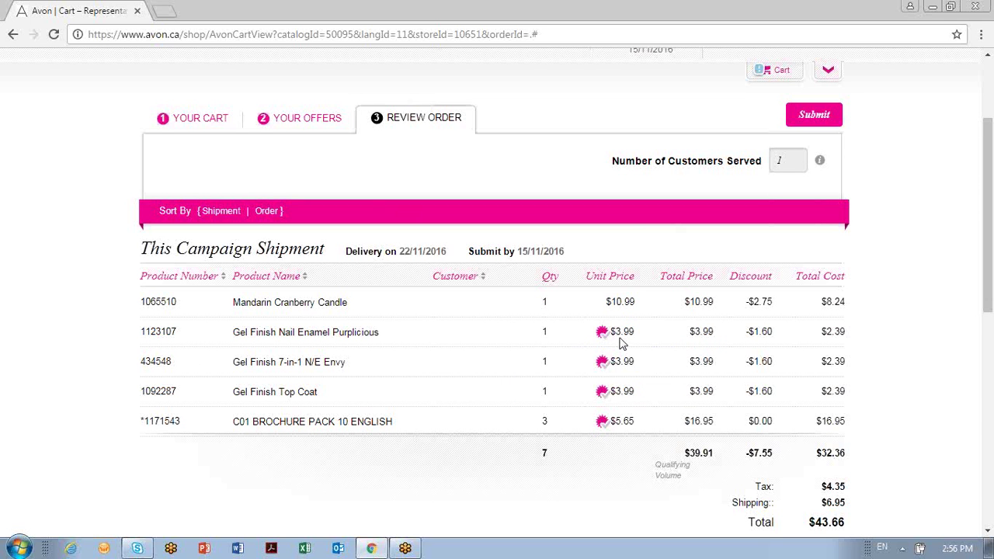
mouse_move(605, 343)
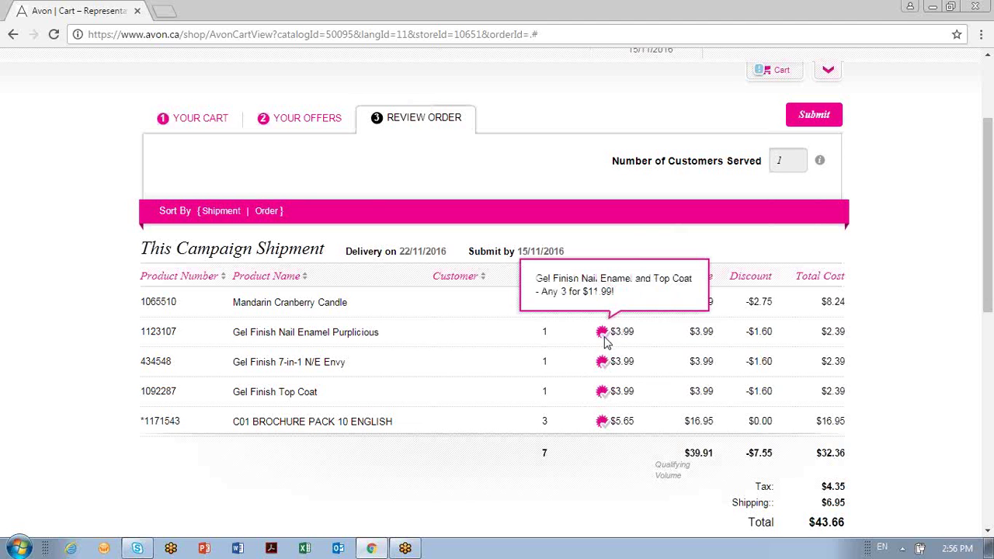
Step: Check the promotions on Gel Finish Top Coat and the English brochure pack, and review the order's discounts, tax, shipping and total
mouse_move(603, 394)
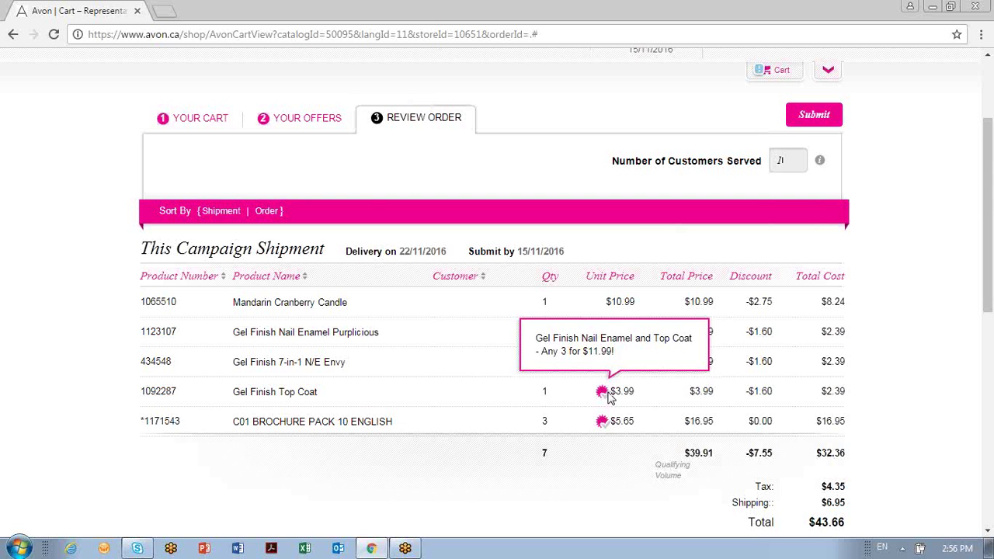
mouse_move(609, 426)
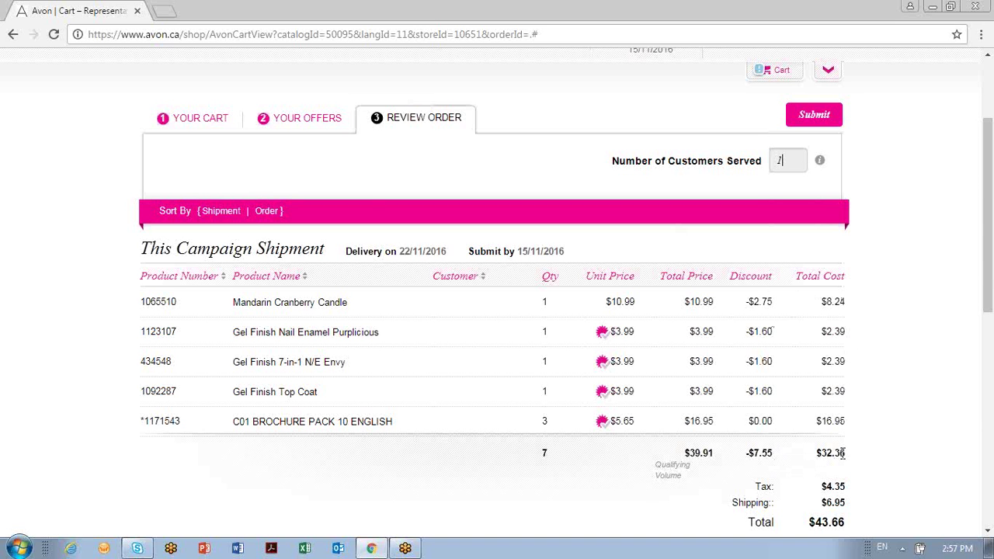
scroll(850, 481, "up", 2)
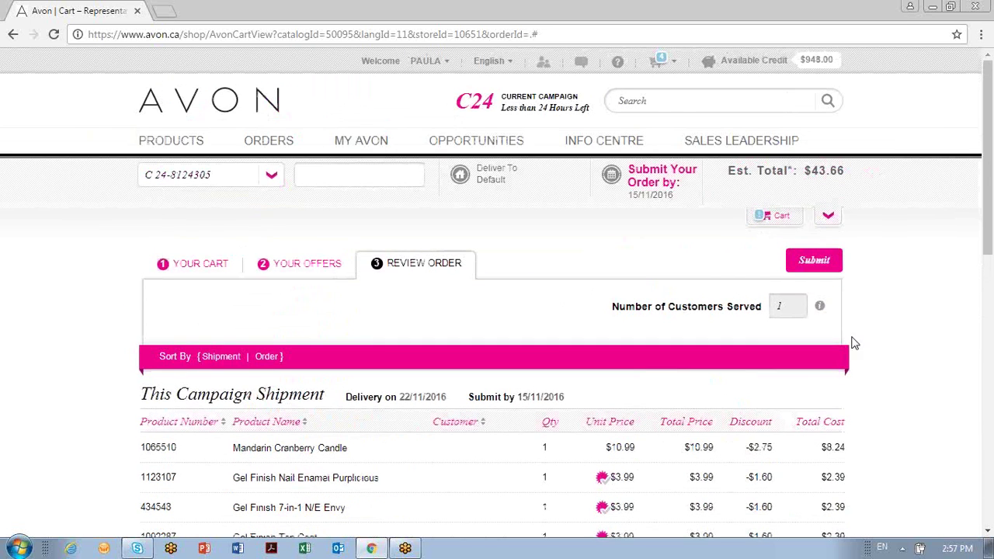
scroll(828, 329, "down", 4)
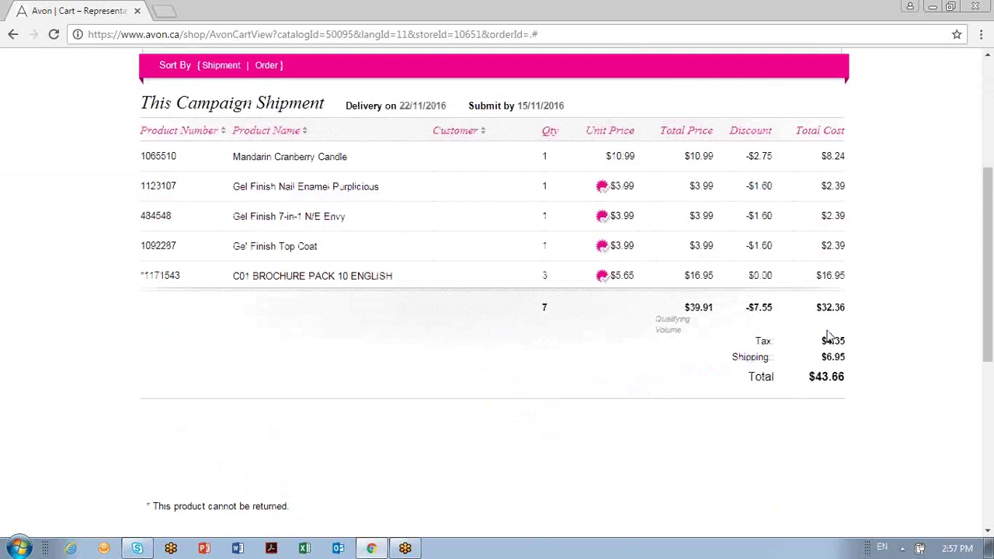
scroll(827, 342, "up", 4)
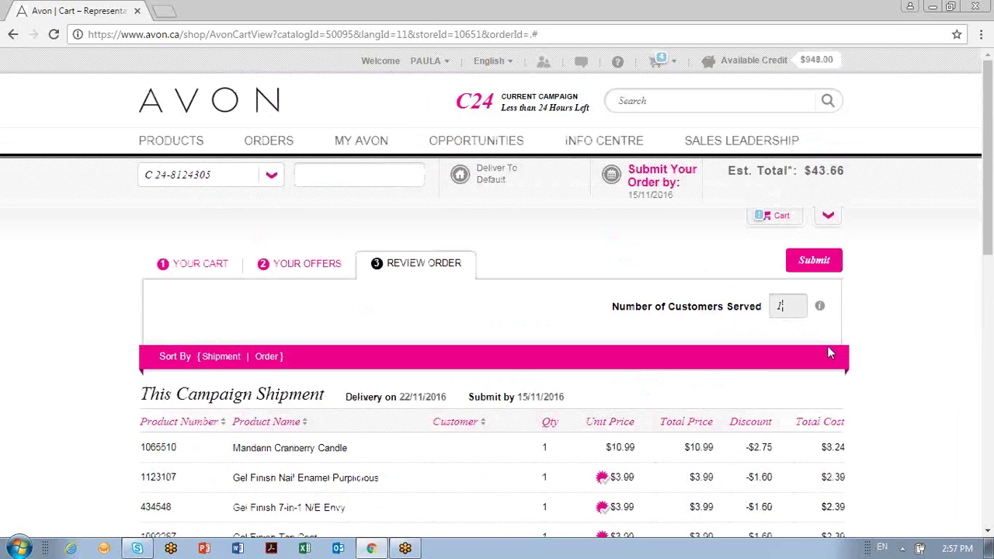
scroll(827, 353, "down", 4)
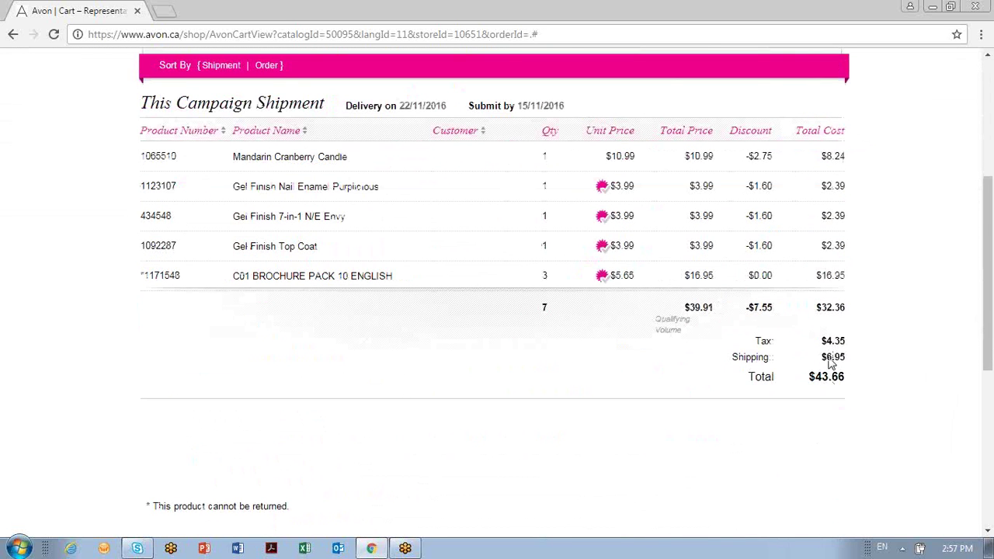
scroll(592, 401, "up", 2)
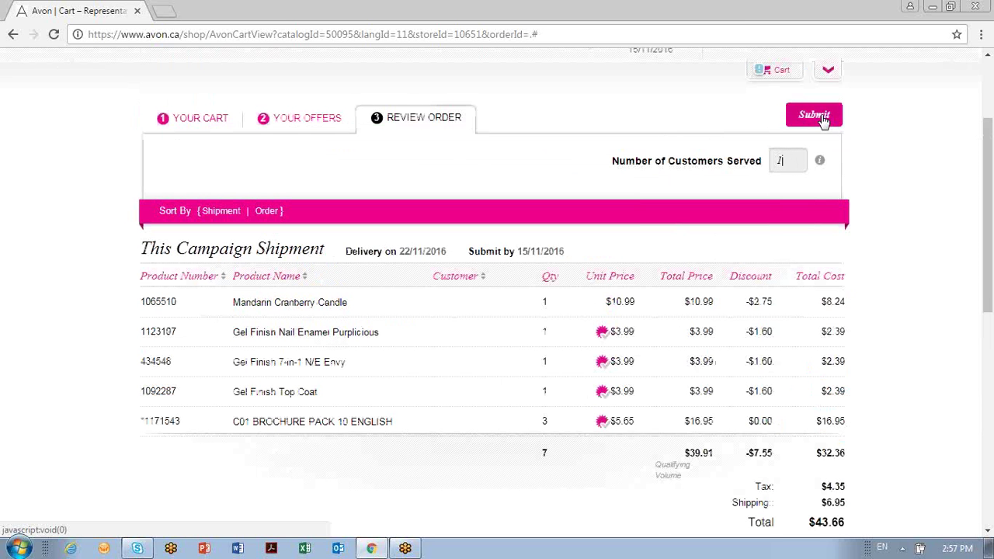
Step: Return from the order review to the cart and delete the entire Campaign 24 order
scroll(823, 121, "up", 1)
mouse_move(256, 69)
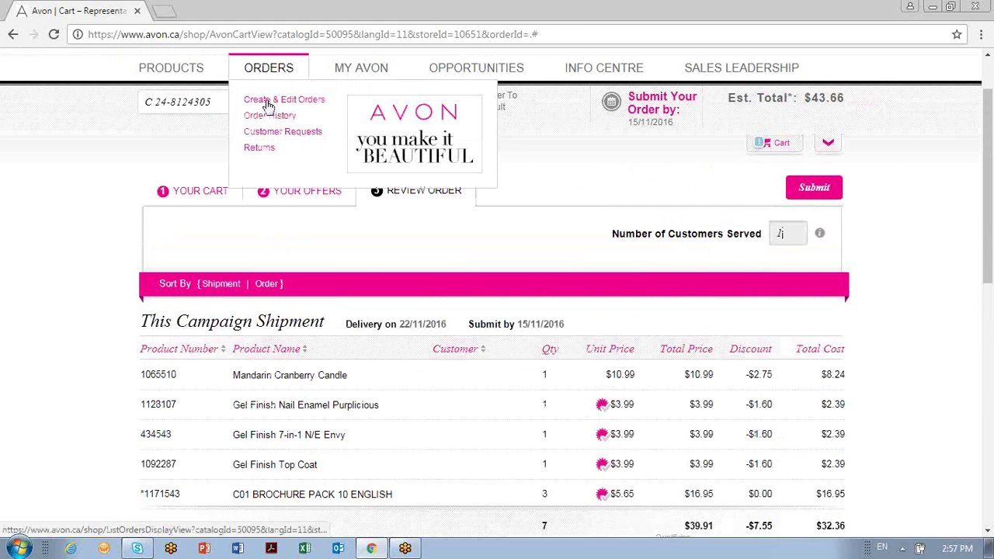
left_click(206, 197)
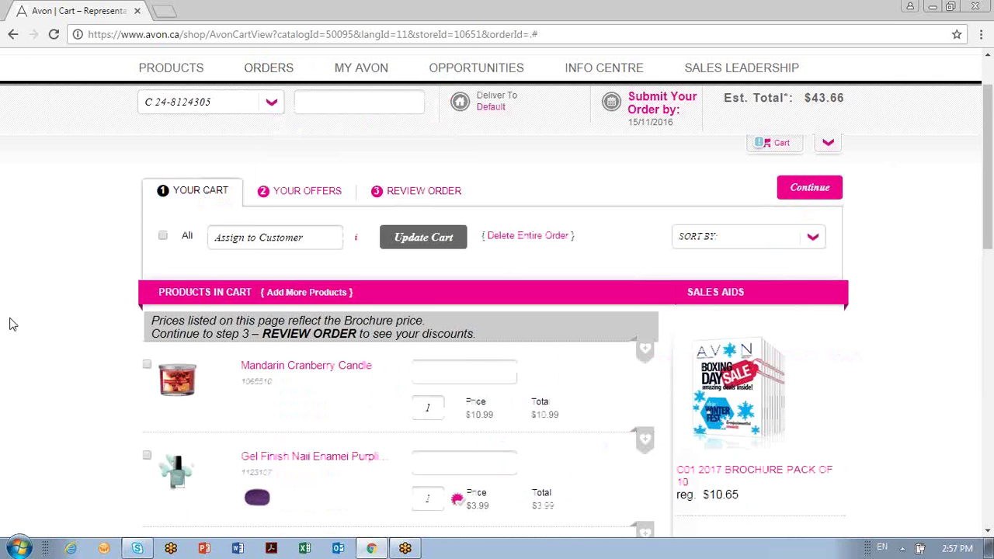
scroll(127, 328, "down", 1)
left_click(554, 164)
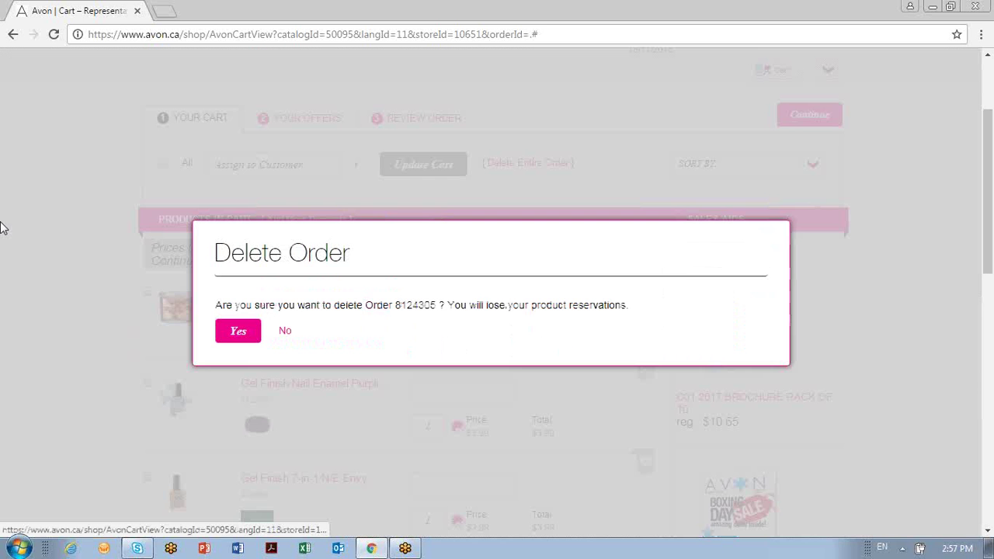
left_click(242, 335)
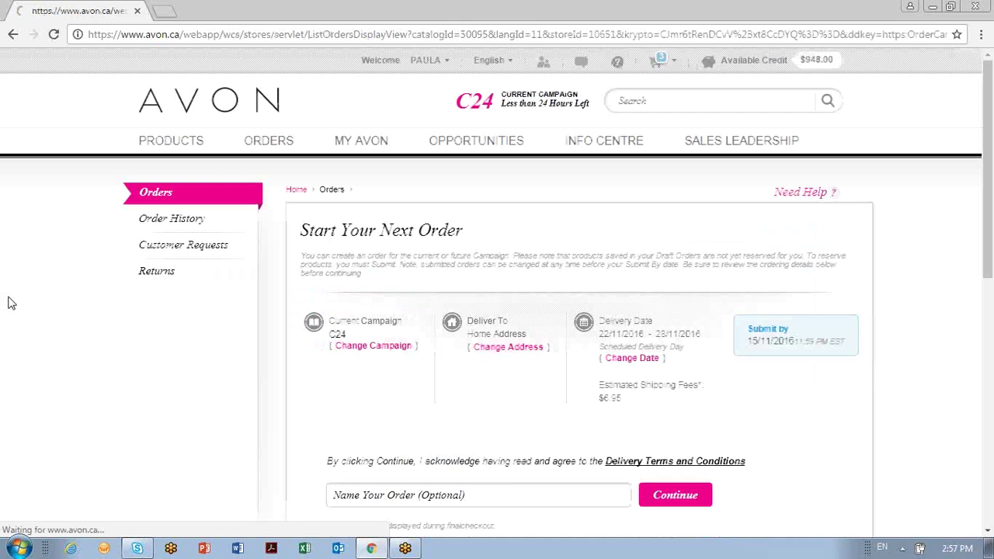
Step: Look over the next-order details and the lists of draft and submitted orders
scroll(409, 389, "down", 1)
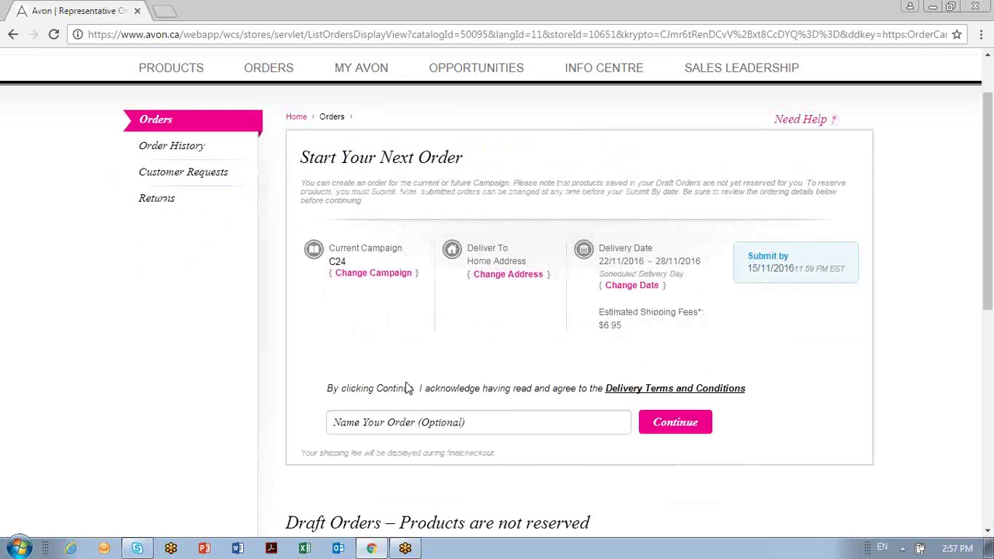
scroll(409, 389, "up", 1)
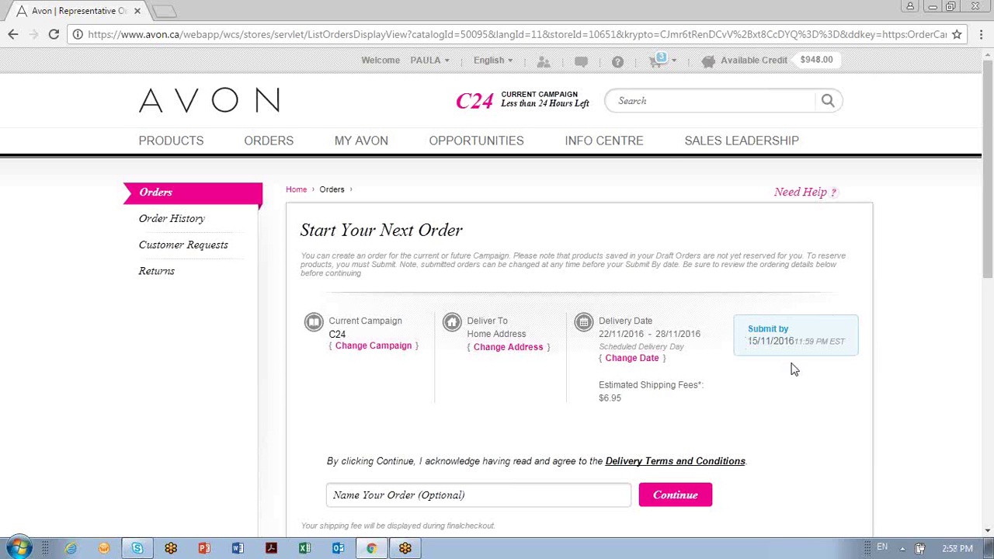
mouse_move(479, 68)
scroll(745, 353, "down", 6)
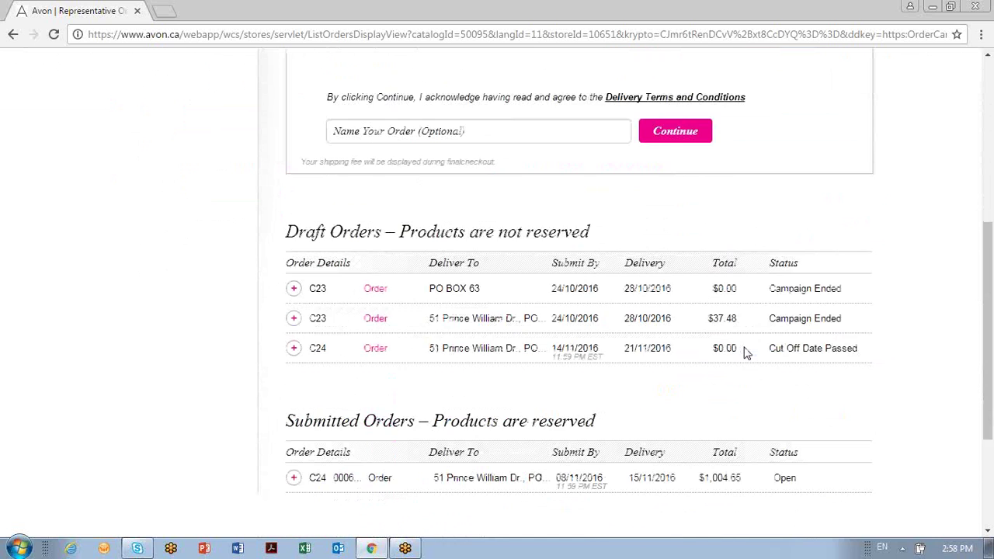
scroll(745, 353, "up", 6)
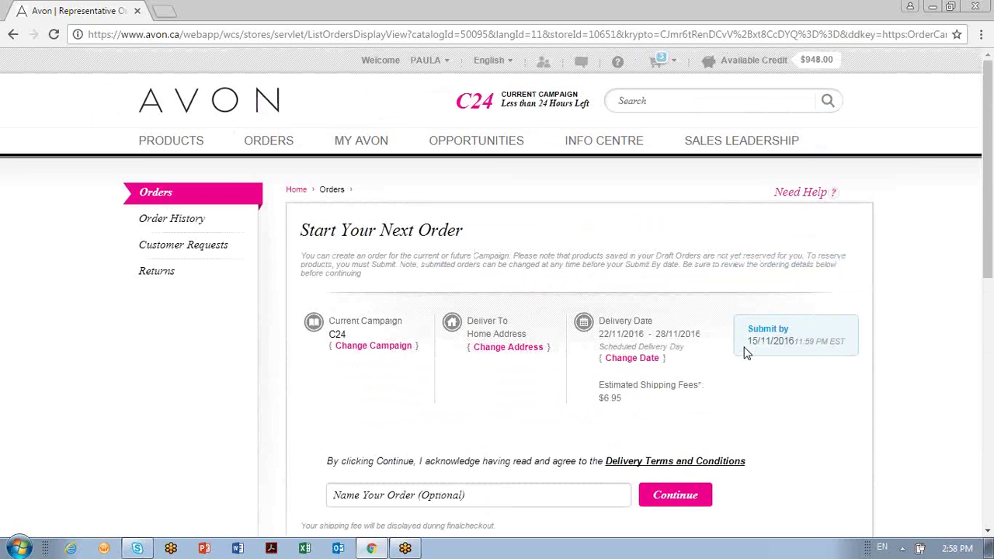